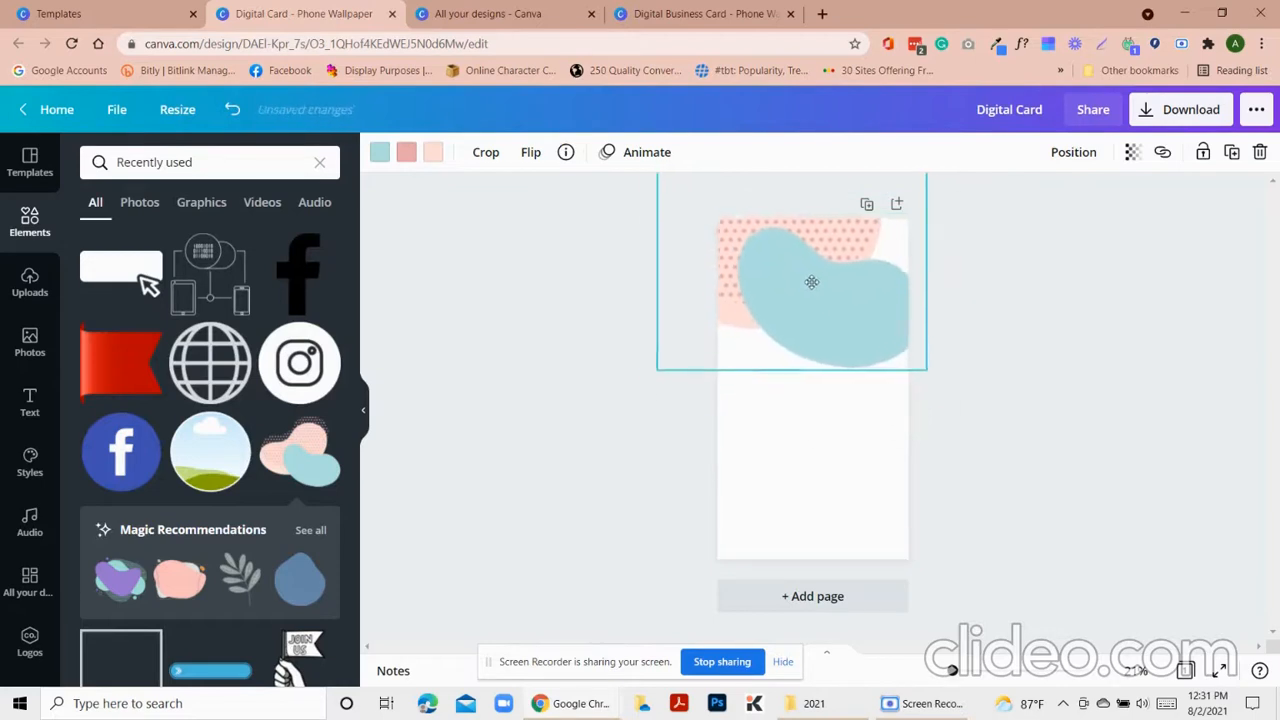
Recolour the graphic's blobs with the off-white brand swatch
left_click(379, 152)
left_click(231, 343)
left_click(406, 152)
left_click(142, 343)
left_click(433, 153)
left_click(230, 350)
Fade the graphic to 28 transparency, enlarge and reposition it, then view the reference card
left_click_drag(884, 329, 908, 368)
left_click(1132, 152)
left_click_drag(1075, 203, 997, 203)
left_click_drag(818, 294, 797, 283)
left_click_drag(934, 389, 983, 429)
left_click_drag(849, 386, 835, 373)
left_click(1132, 152)
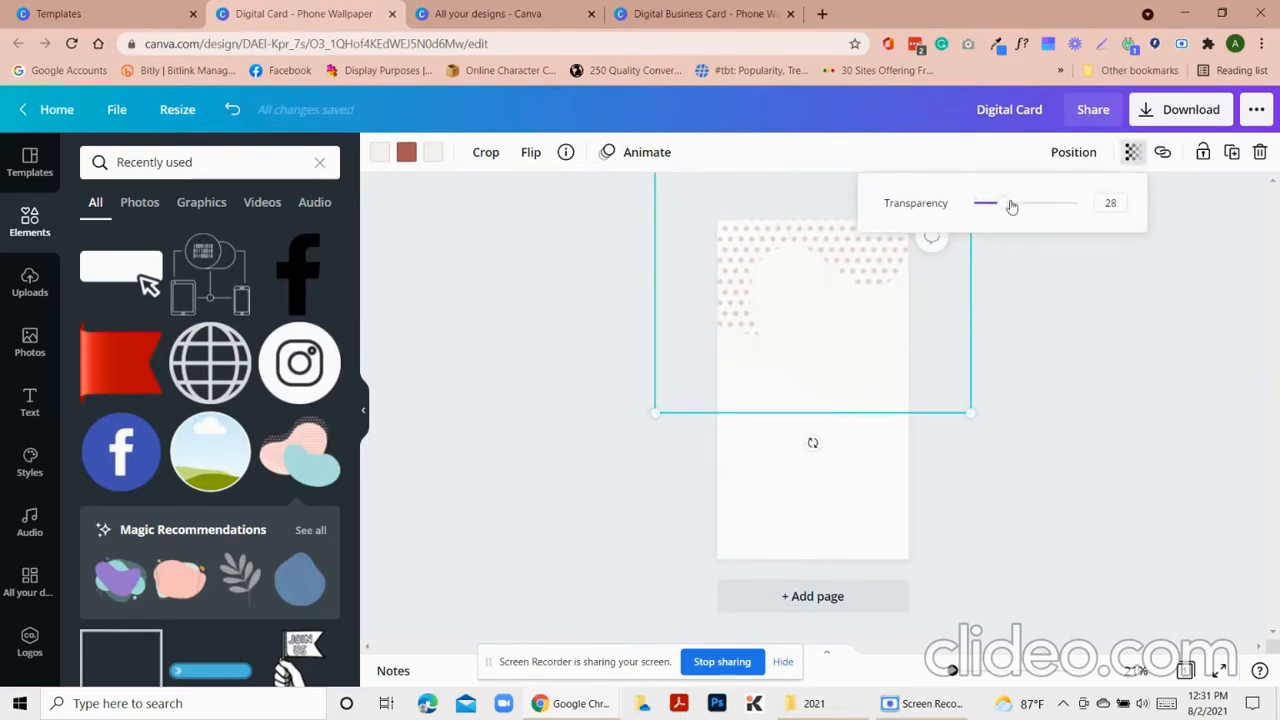
left_click(512, 400)
left_click(672, 12)
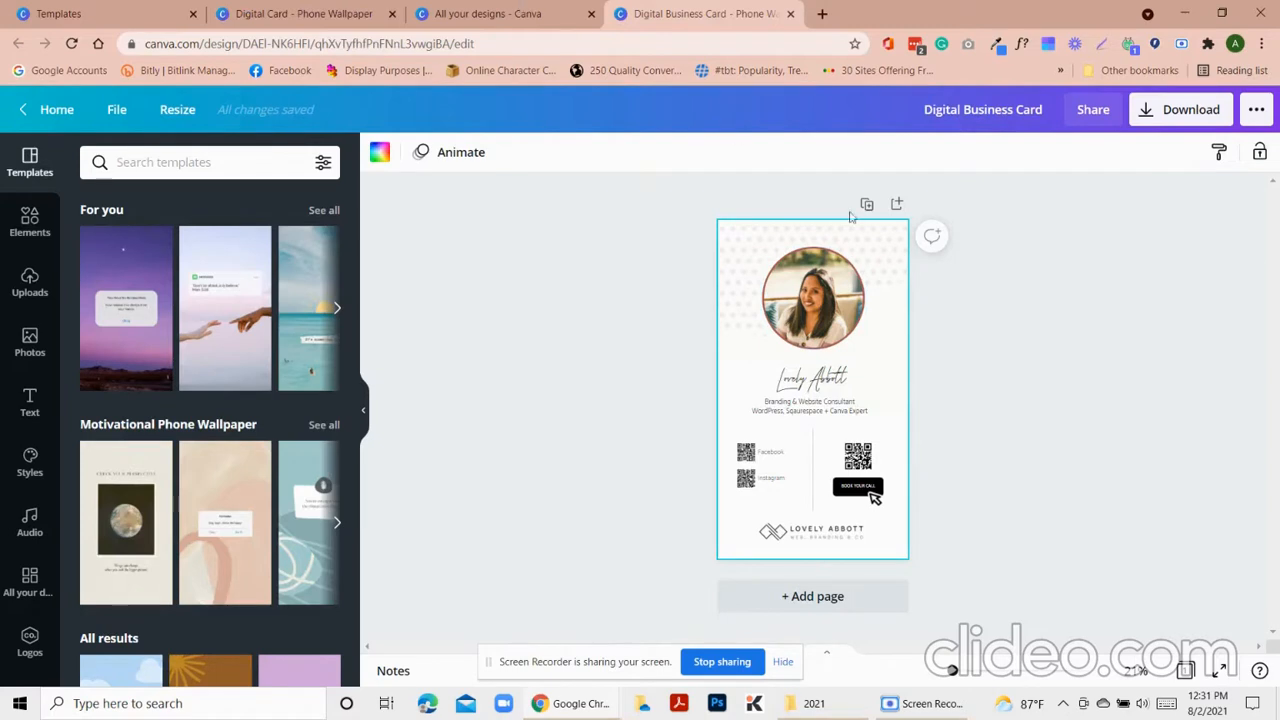
Back on the phone wallpaper design, search Elements for 'frame' and browse the results
left_click(330, 16)
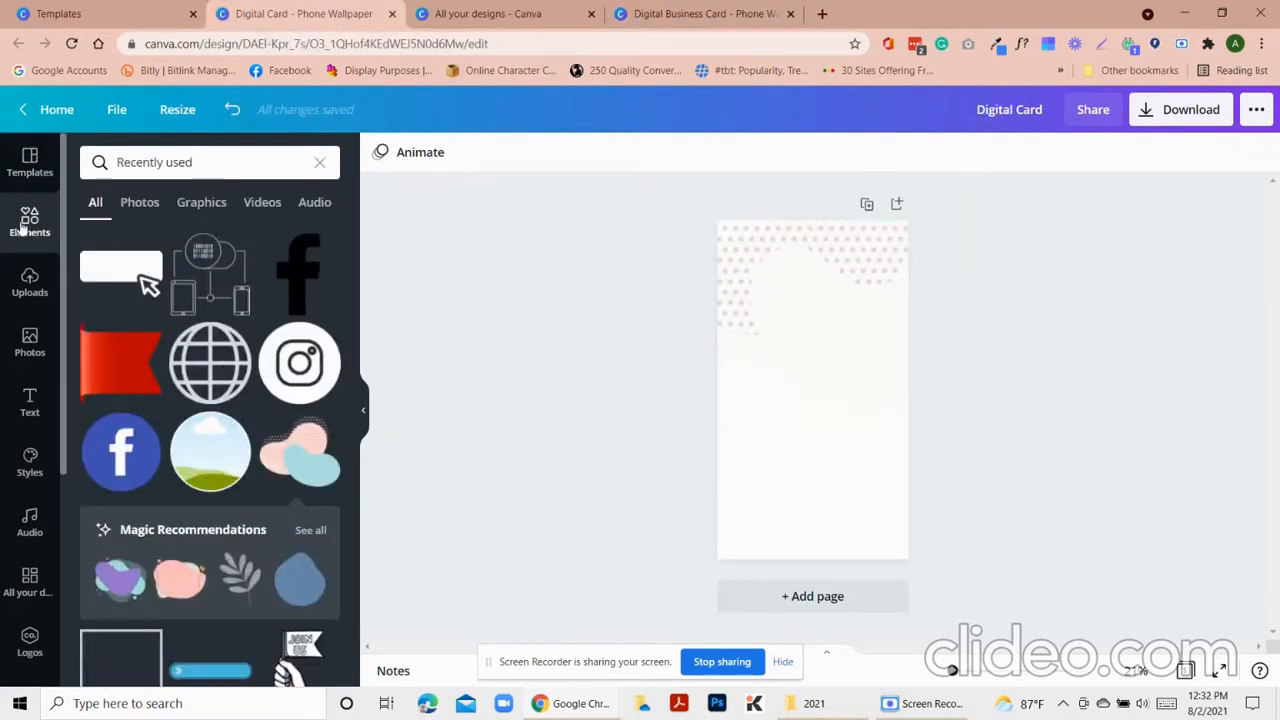
left_click(318, 161)
type("frame")
key("Return")
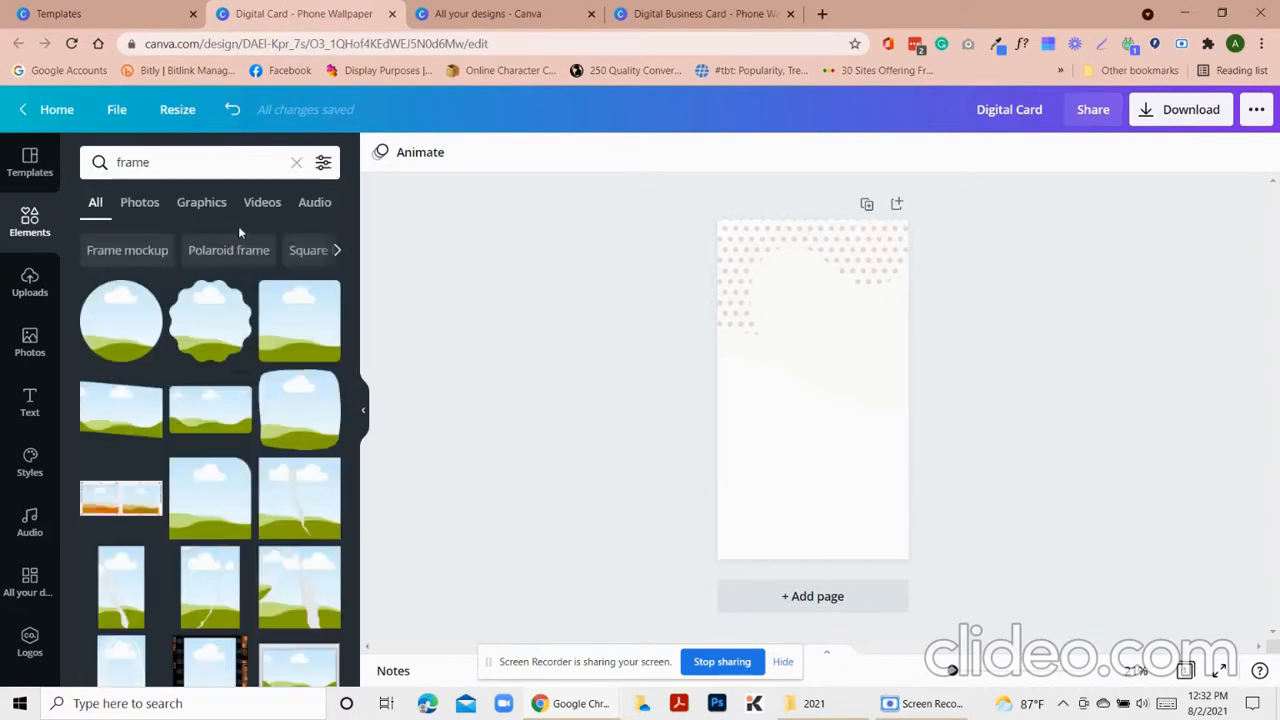
scroll(214, 490, "down", 1)
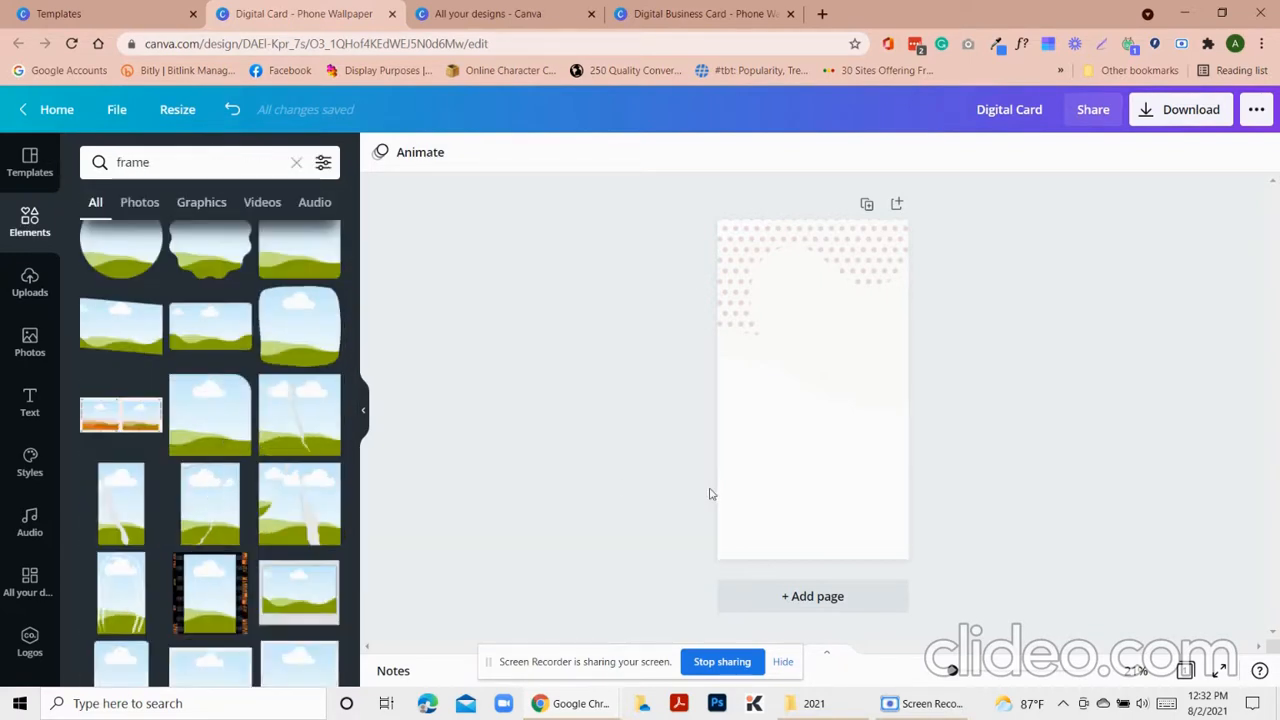
scroll(289, 531, "down", 5)
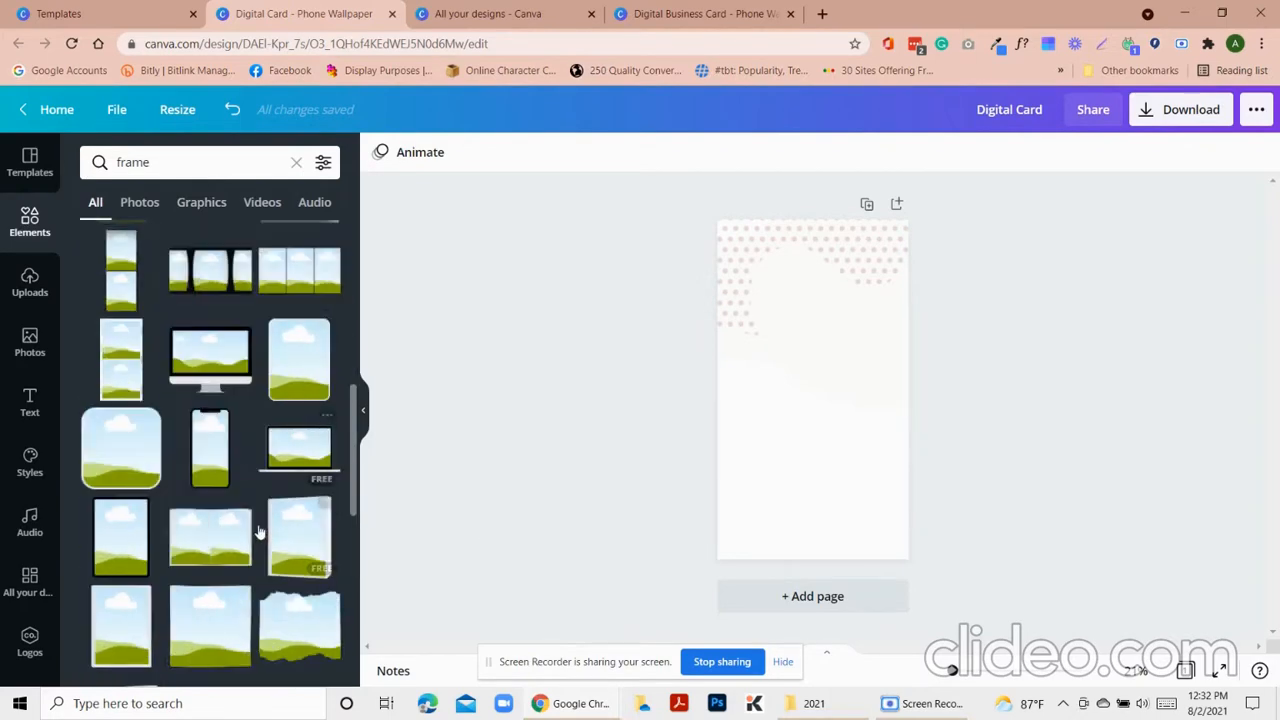
scroll(215, 563, "down", 6)
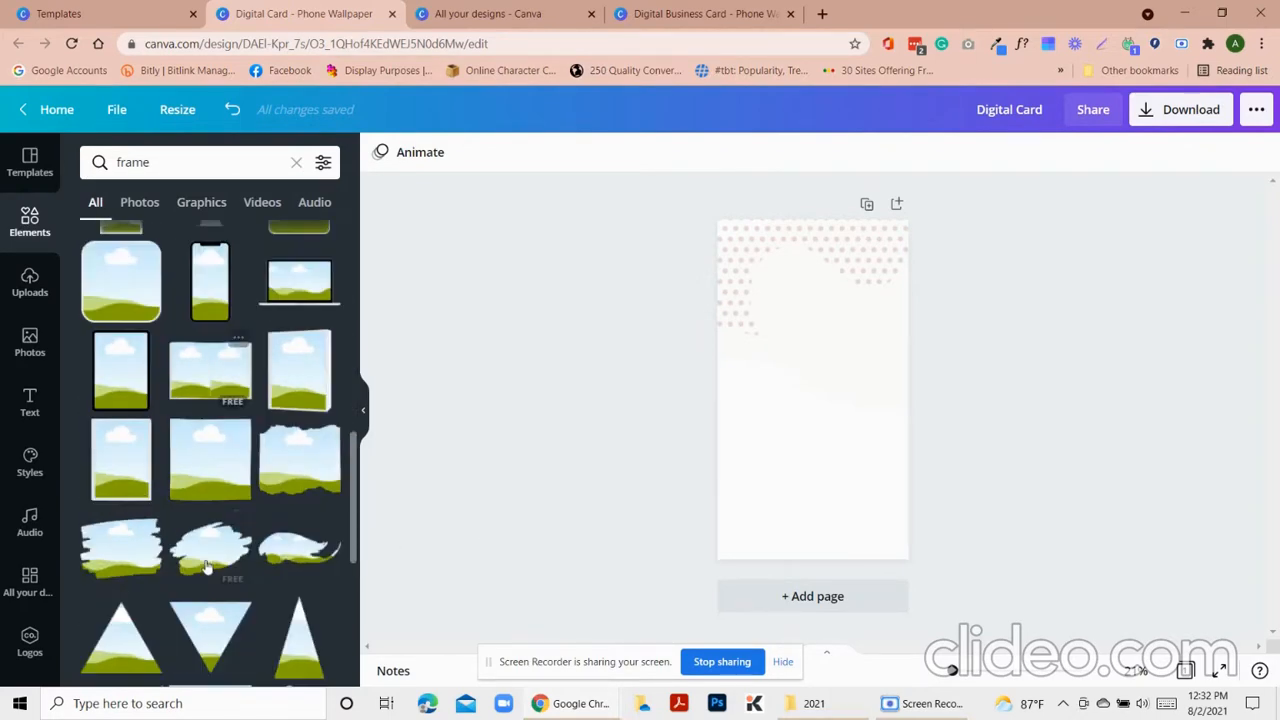
scroll(218, 563, "down", 8)
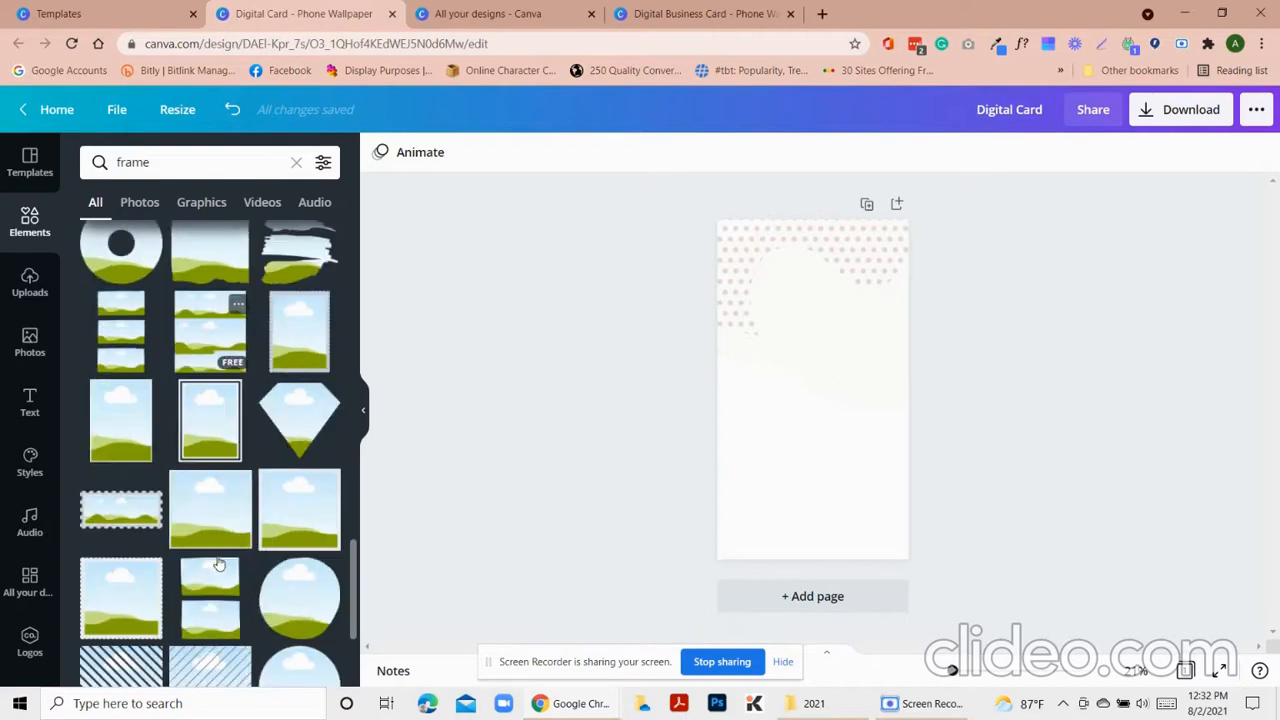
scroll(292, 571, "down", 12)
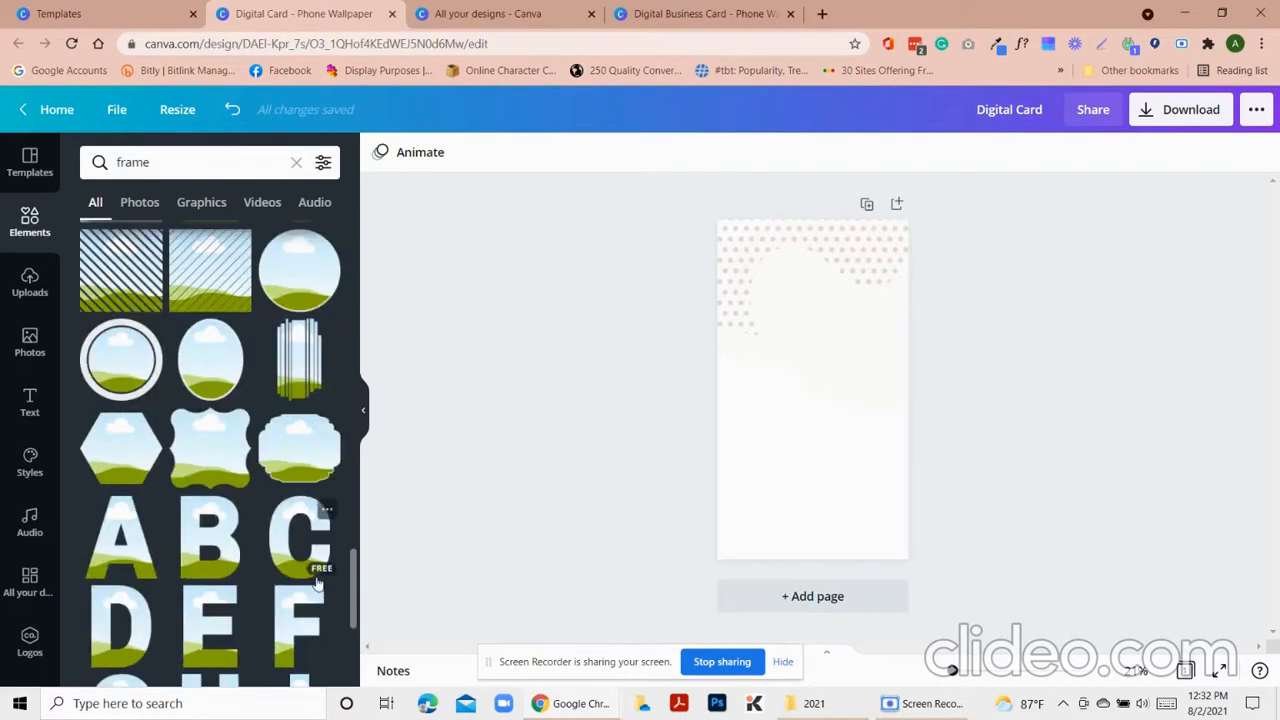
scroll(240, 551, "down", 6)
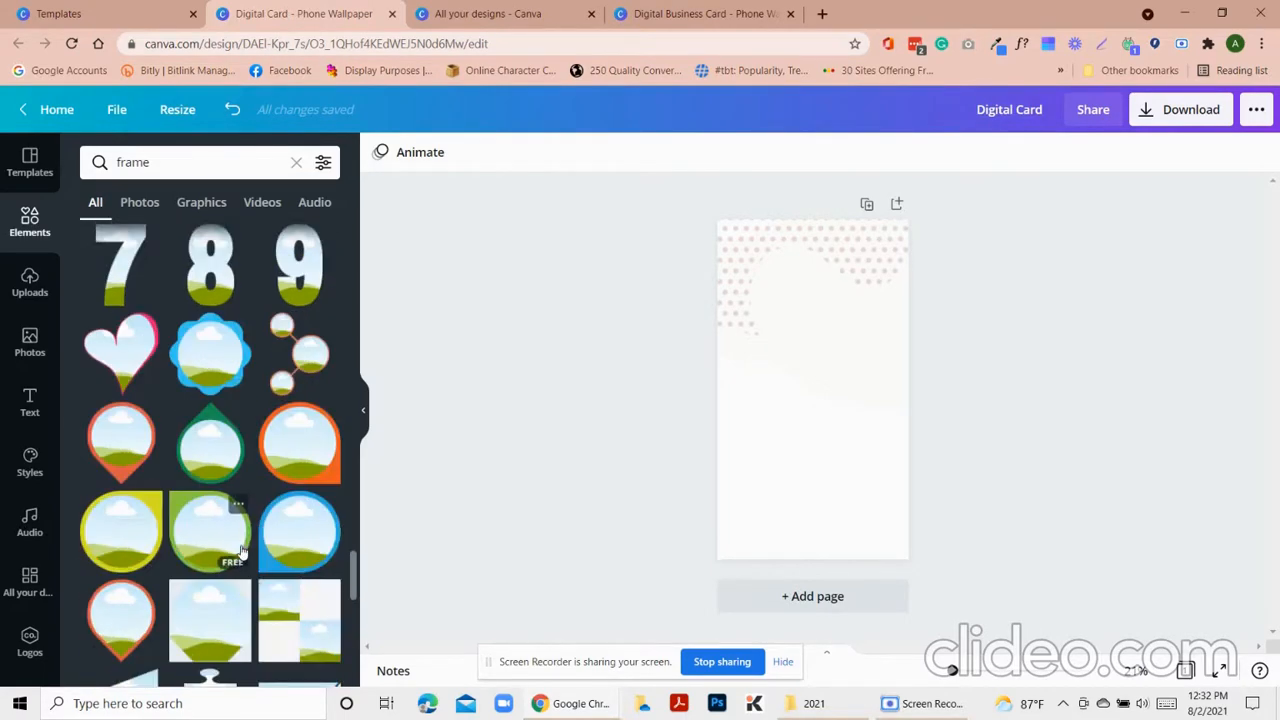
scroll(247, 555, "down", 2)
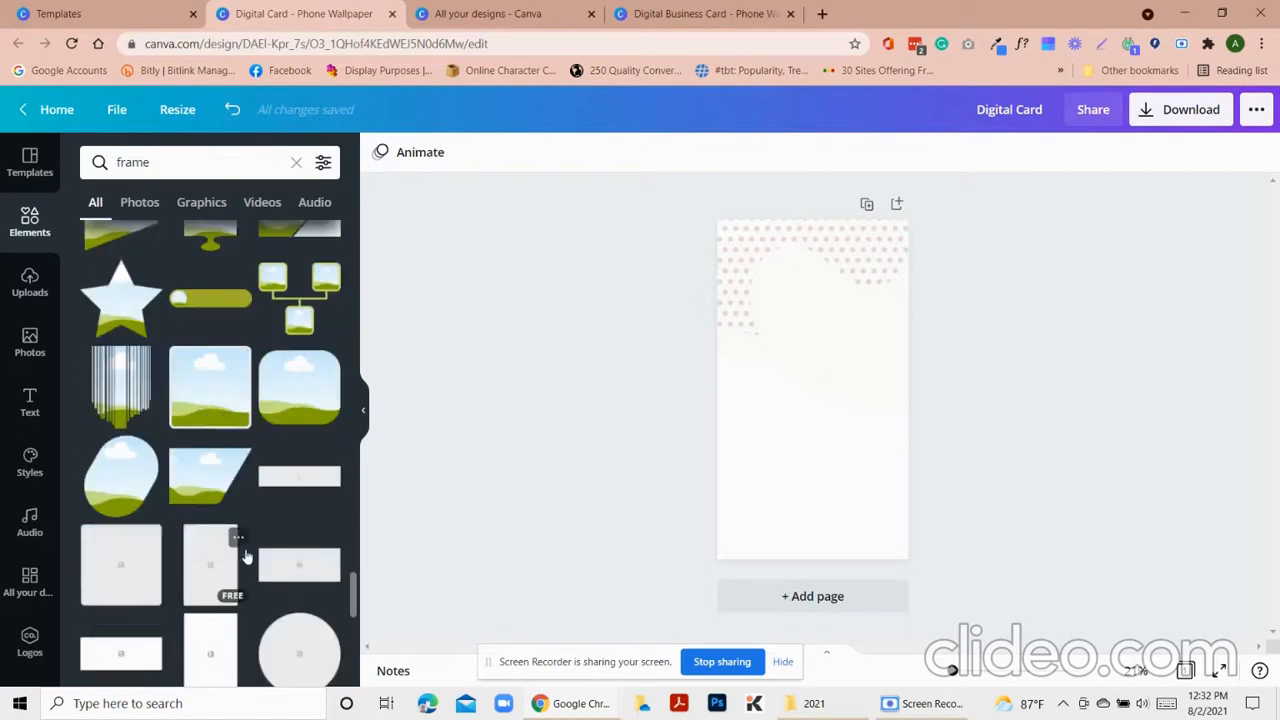
scroll(247, 557, "down", 4)
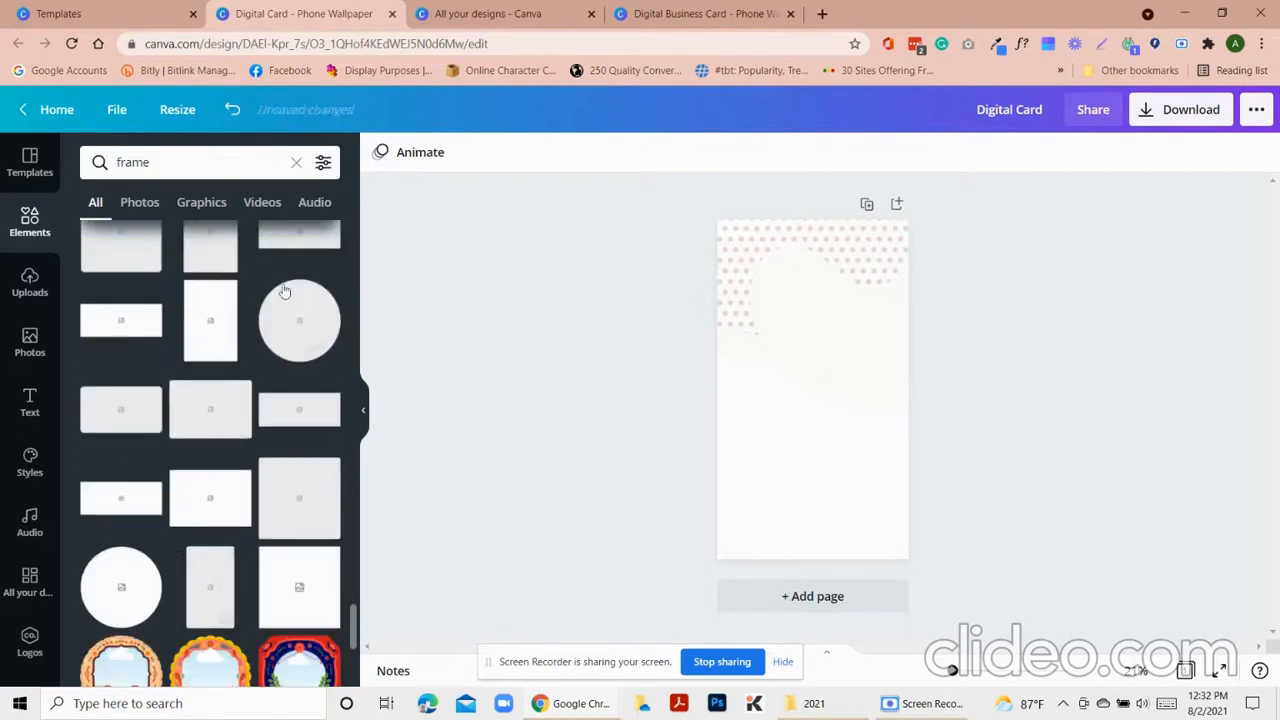
Add a circle frame and place it near the top of the page
left_click(297, 332)
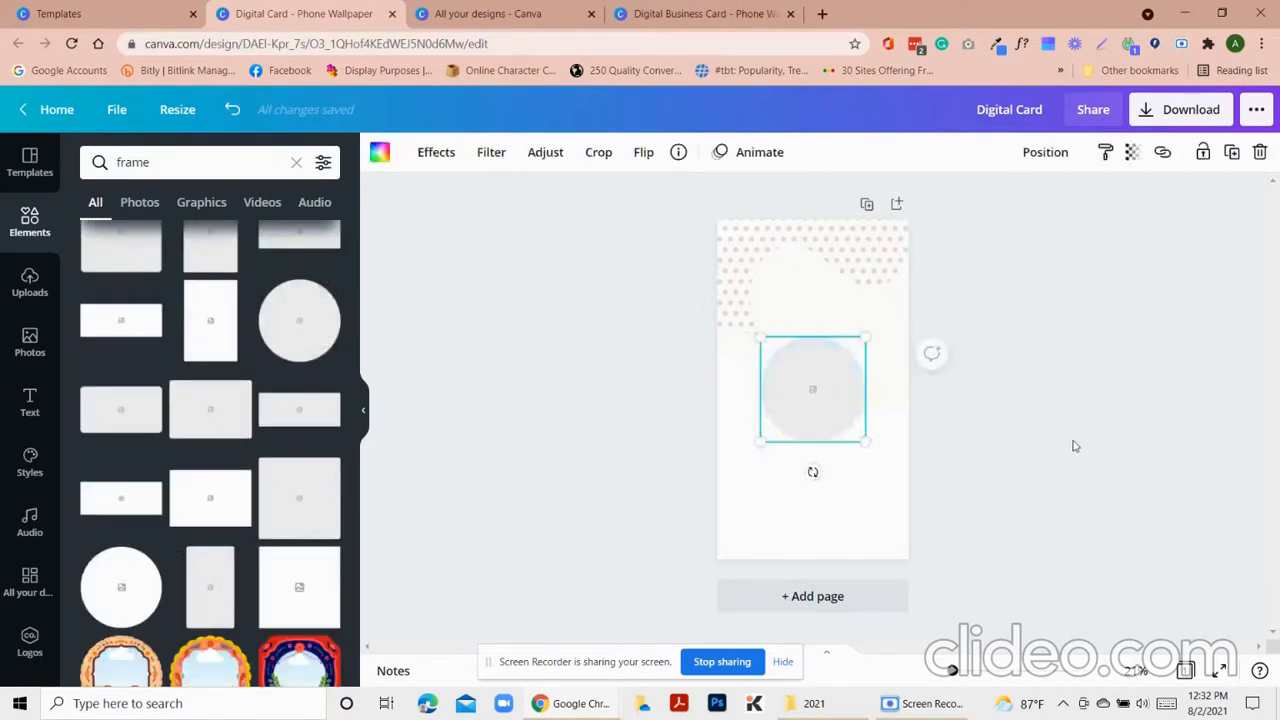
left_click_drag(828, 409, 811, 334)
scroll(253, 366, "down", 15)
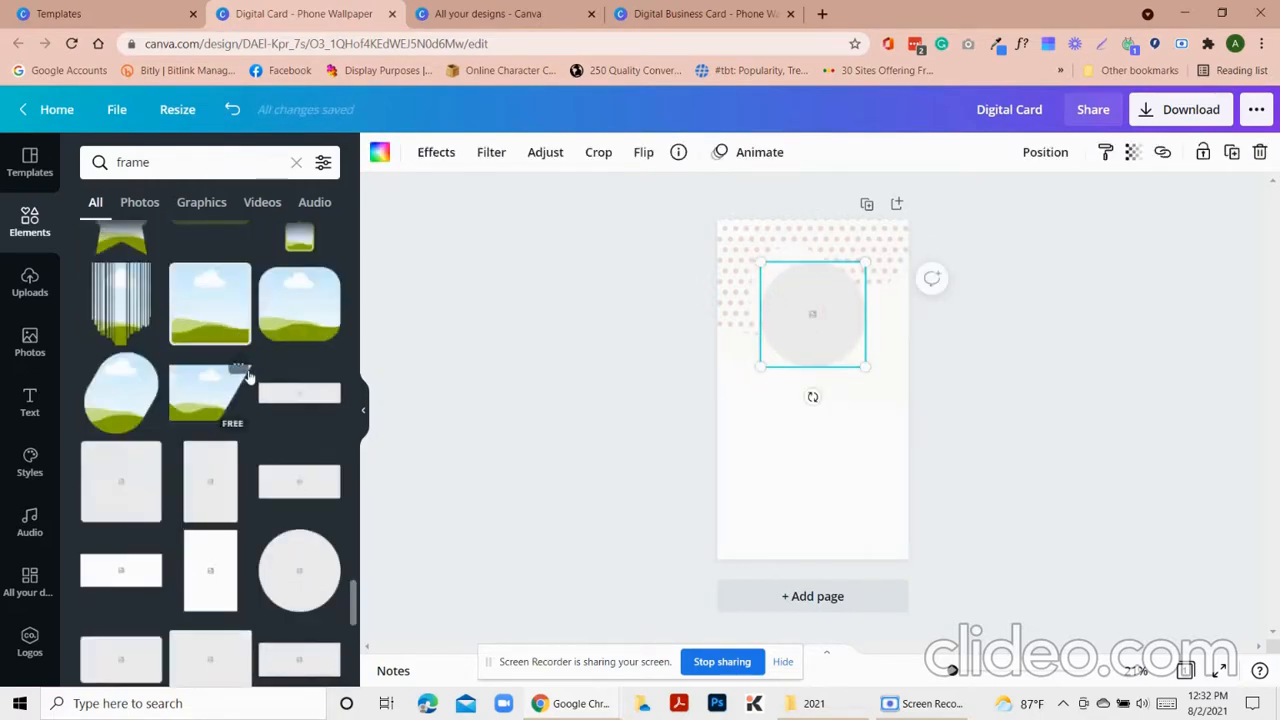
scroll(253, 366, "up", 15)
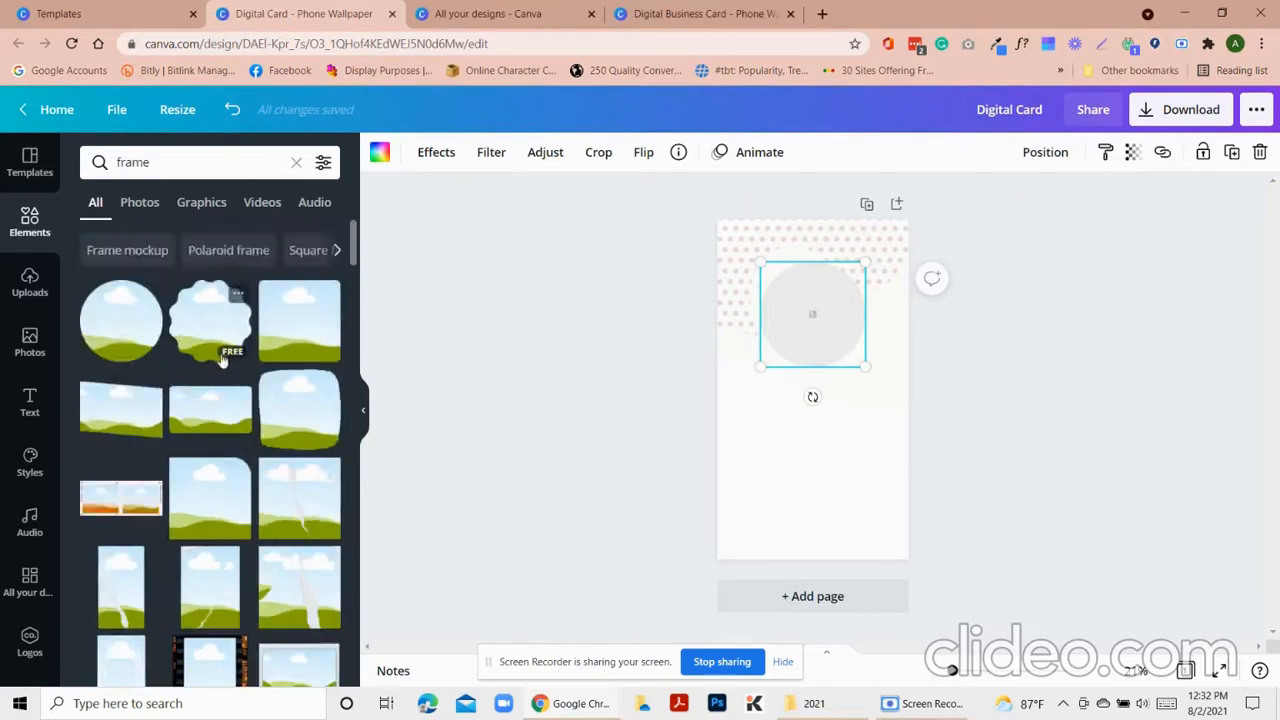
left_click(527, 337)
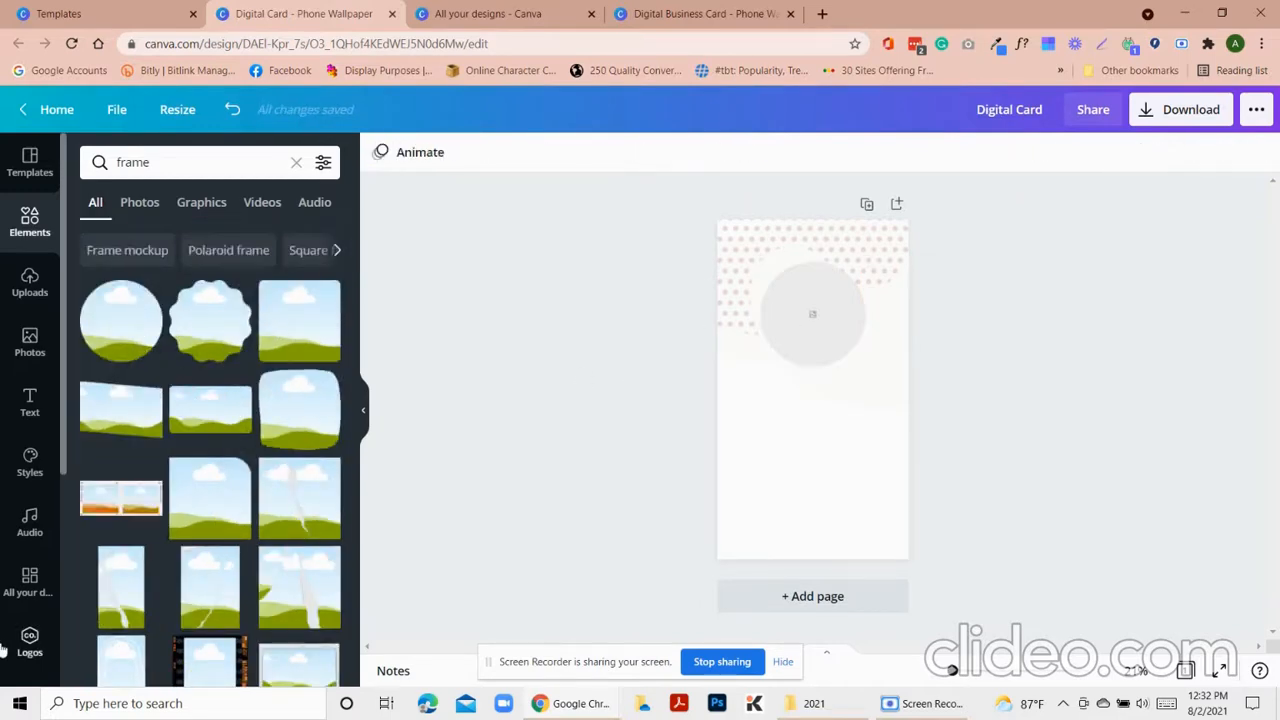
Drop a portrait from My Photos into the circle frame
scroll(30, 590, "down", 3)
left_click(58, 605)
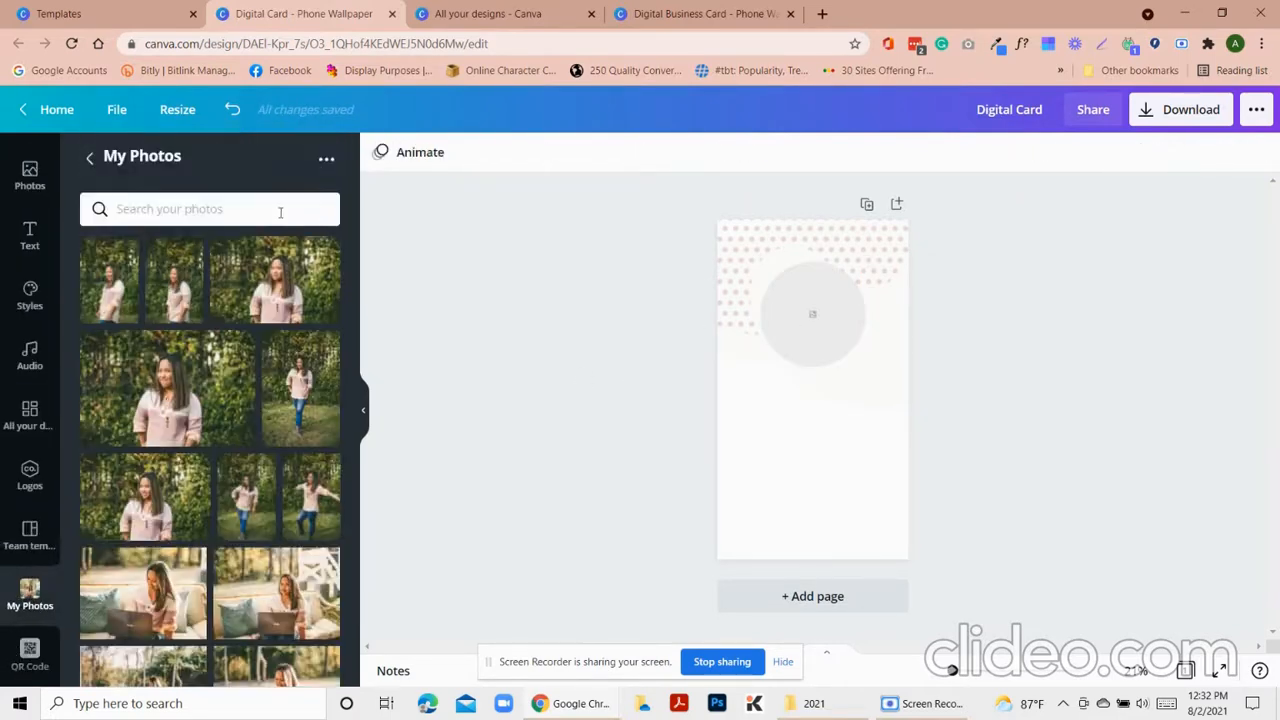
scroll(228, 592, "down", 8)
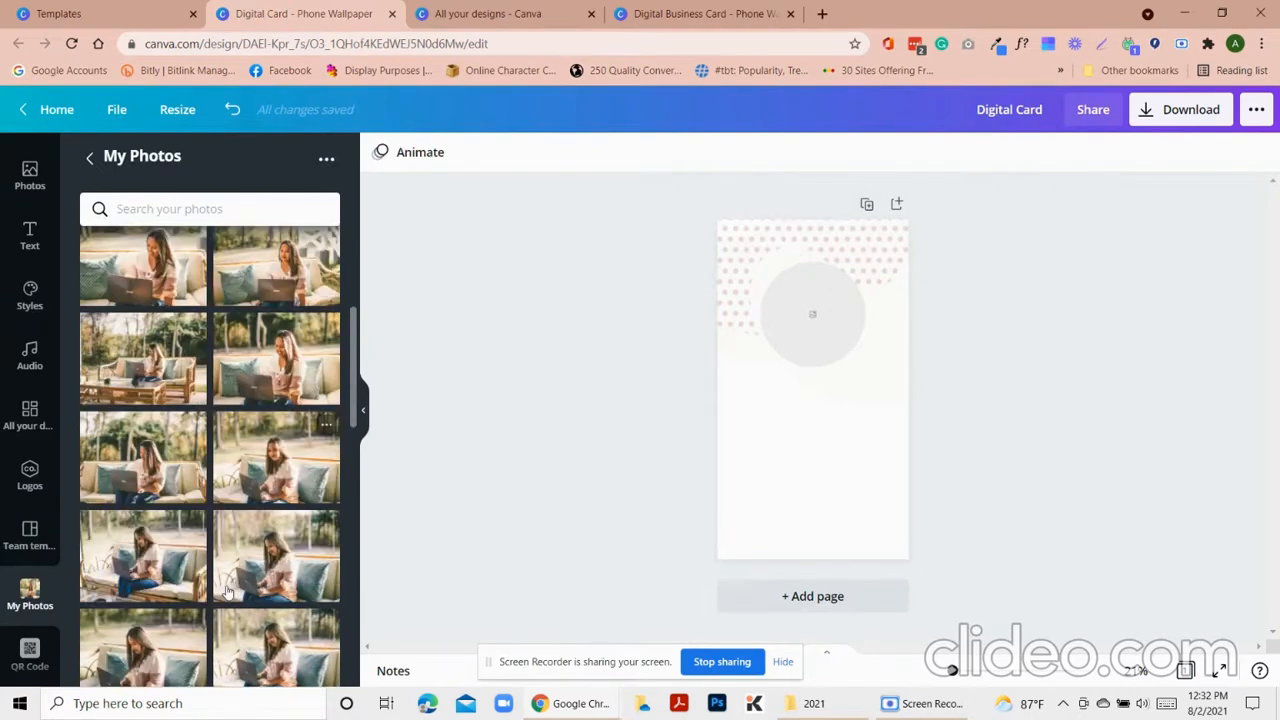
scroll(228, 592, "down", 3)
scroll(228, 596, "down", 3)
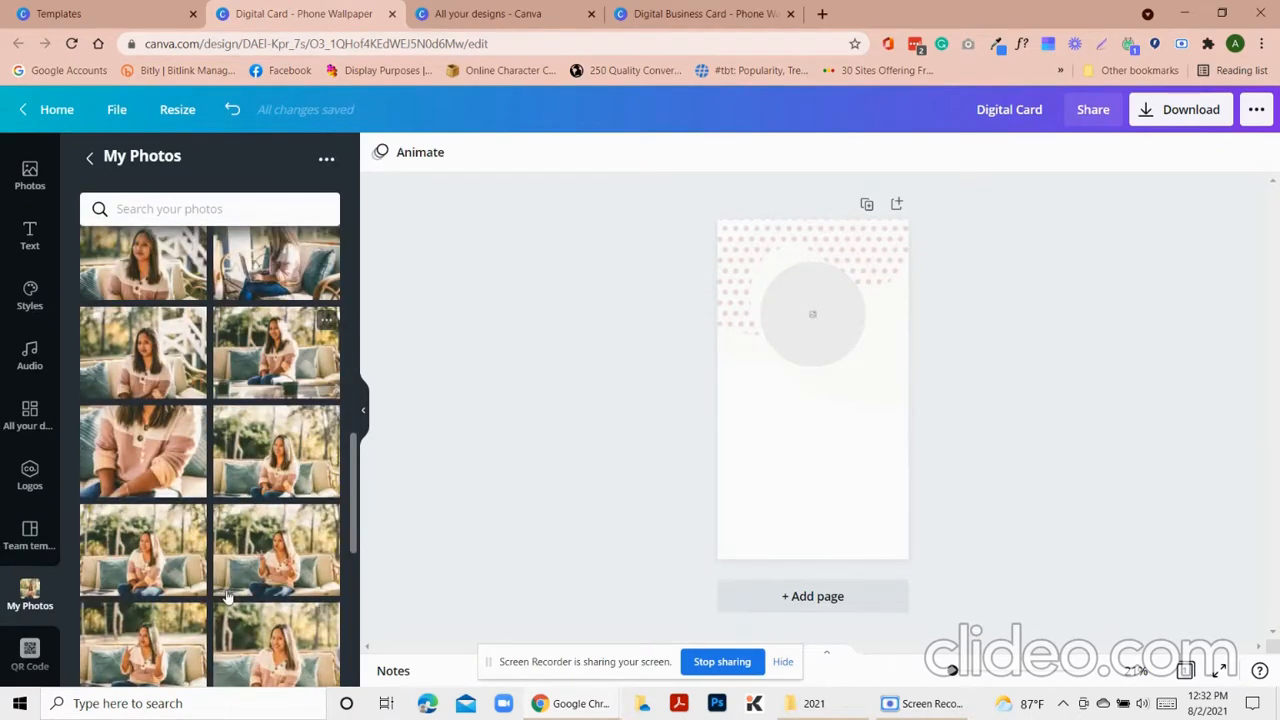
scroll(228, 596, "down", 3)
scroll(153, 626, "down", 2)
scroll(153, 626, "down", 3)
scroll(171, 622, "down", 2)
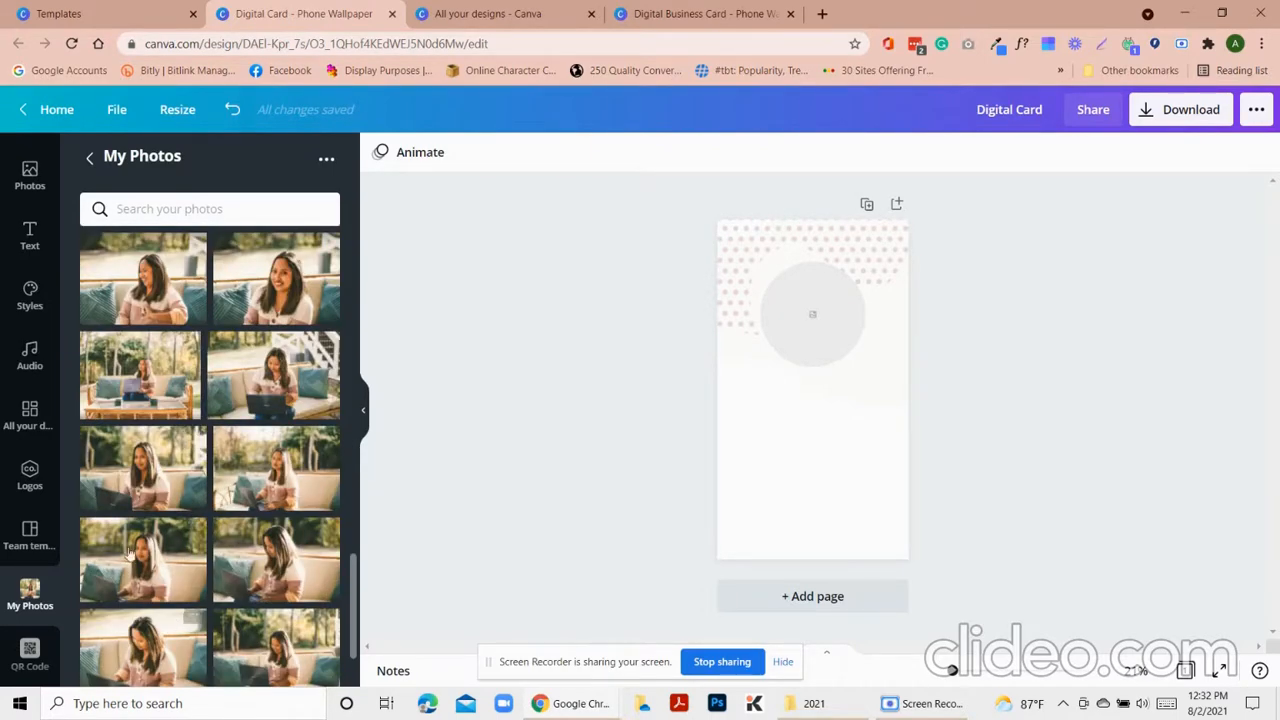
scroll(215, 612, "down", 2)
scroll(228, 610, "down", 2)
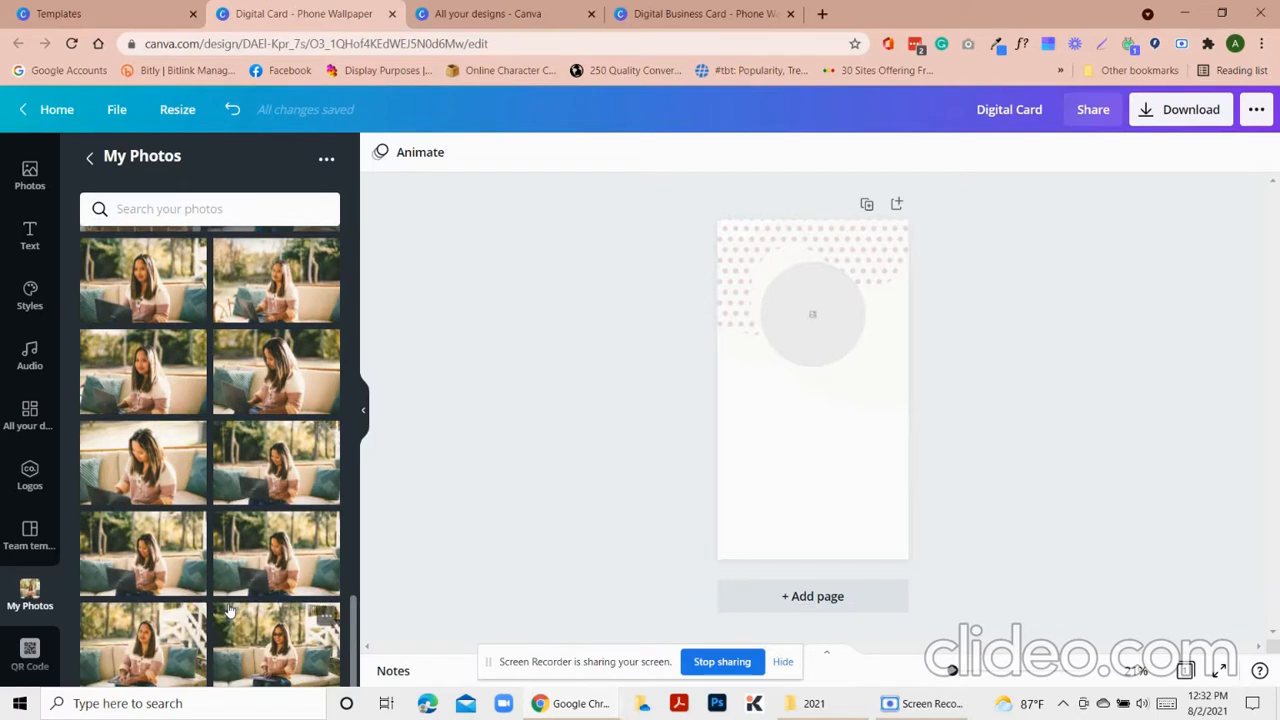
left_click(150, 640)
left_click_drag(820, 390, 818, 308)
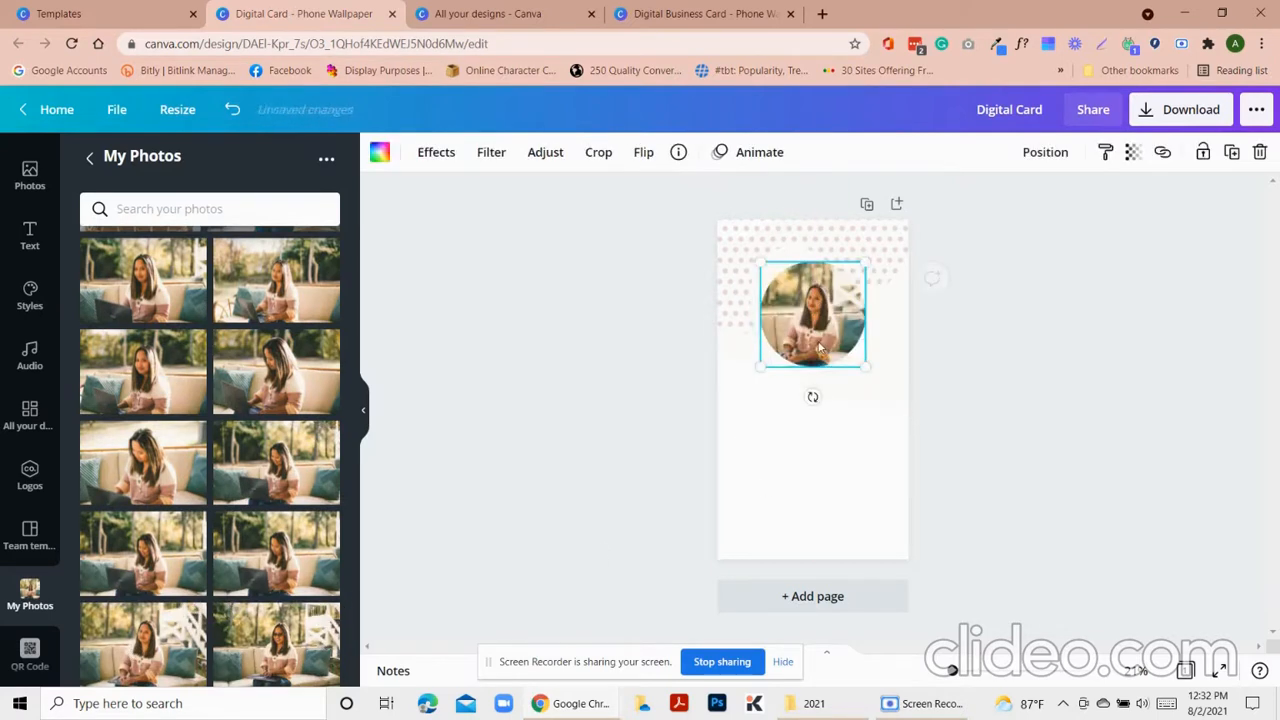
Crop and reposition the portrait inside the circle, then view the reference card
double_click(819, 345)
left_click_drag(731, 368, 565, 478)
left_click_drag(820, 448, 905, 404)
left_click_drag(643, 438, 689, 404)
left_click_drag(918, 390, 894, 402)
left_click(1032, 475)
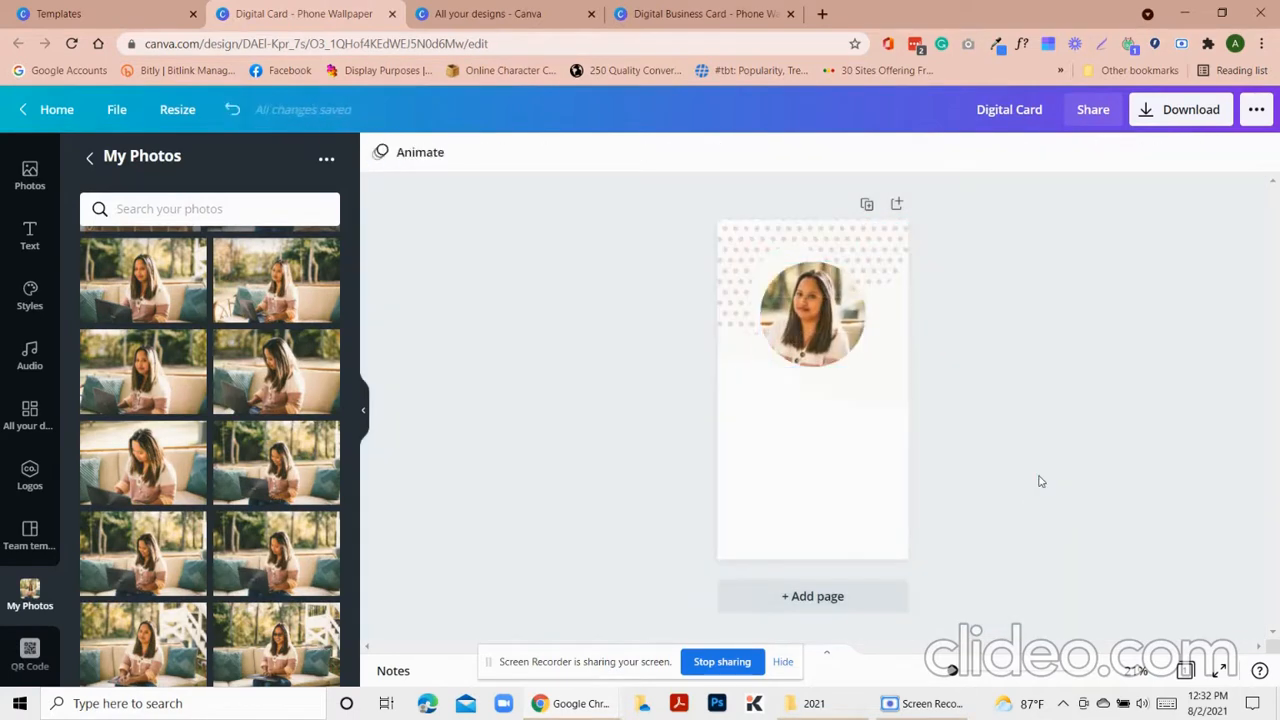
left_click(720, 14)
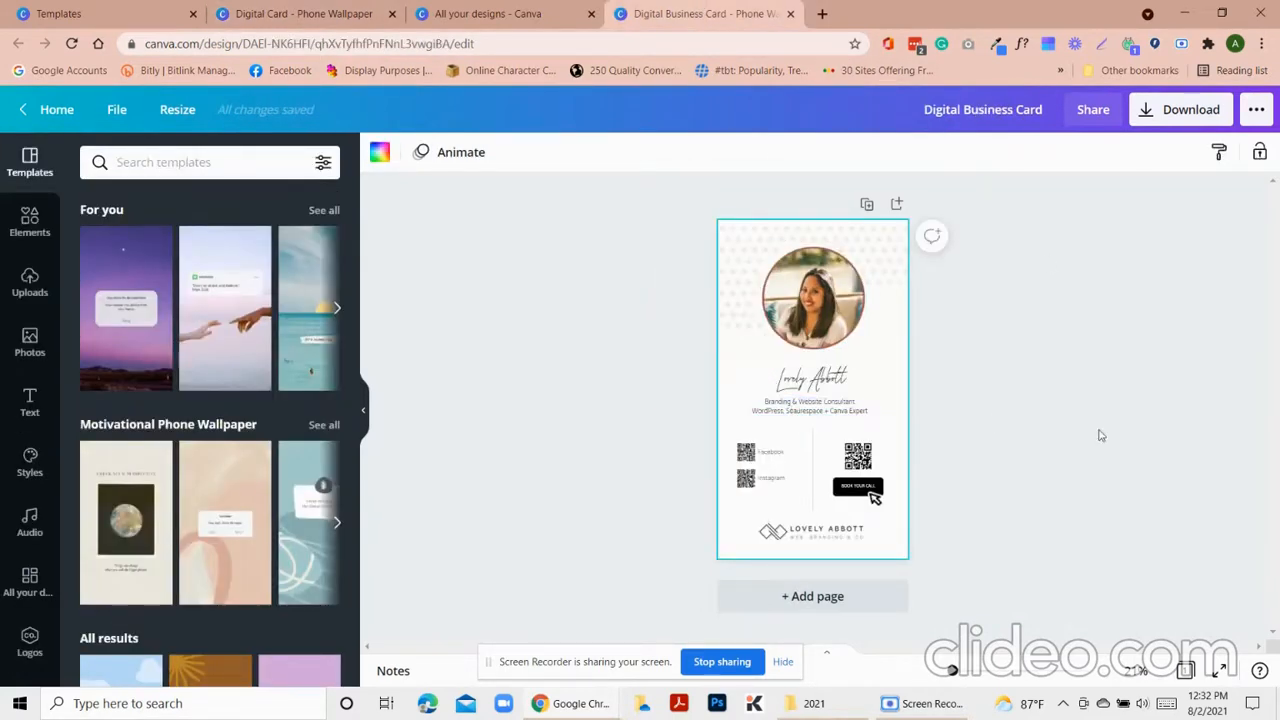
Correct 'Sqaurespace' to 'Squarespace' in the tagline and return to the wallpaper design
left_click(798, 421)
key("BackSpace")
type("a")
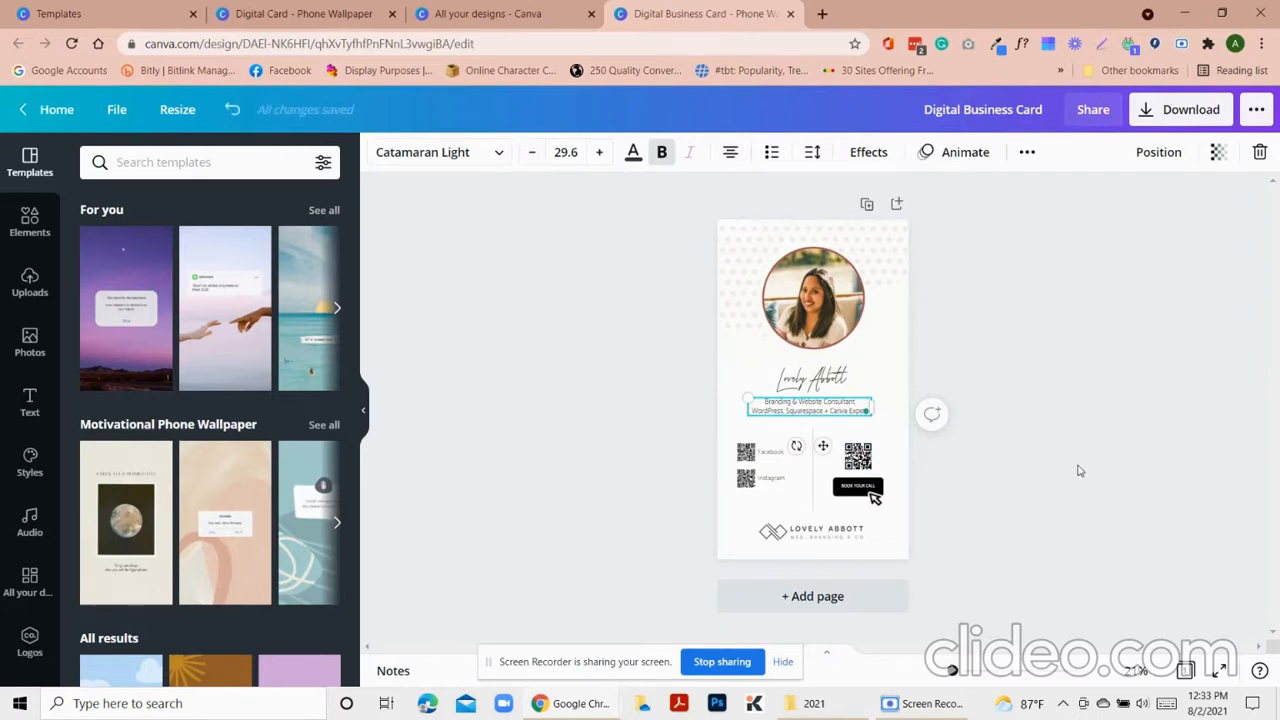
left_click(1080, 472)
left_click_drag(347, 12, 515, 22)
left_click(30, 236)
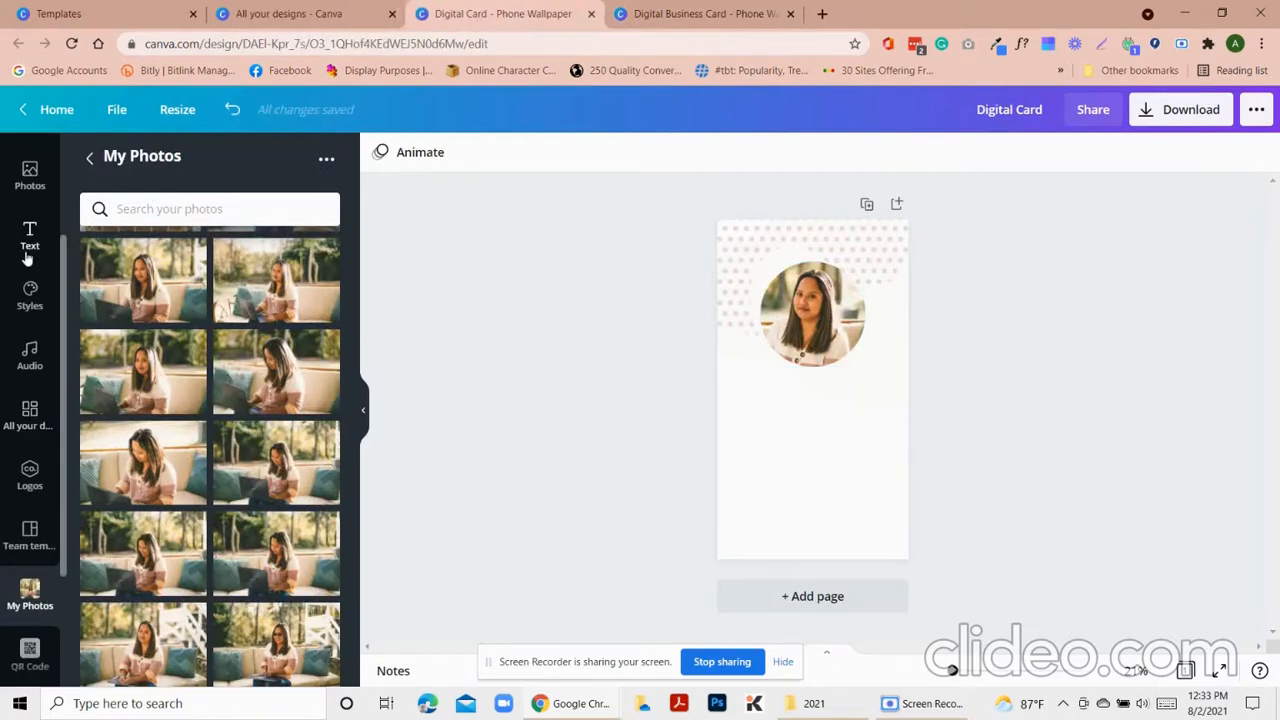
left_click(217, 310)
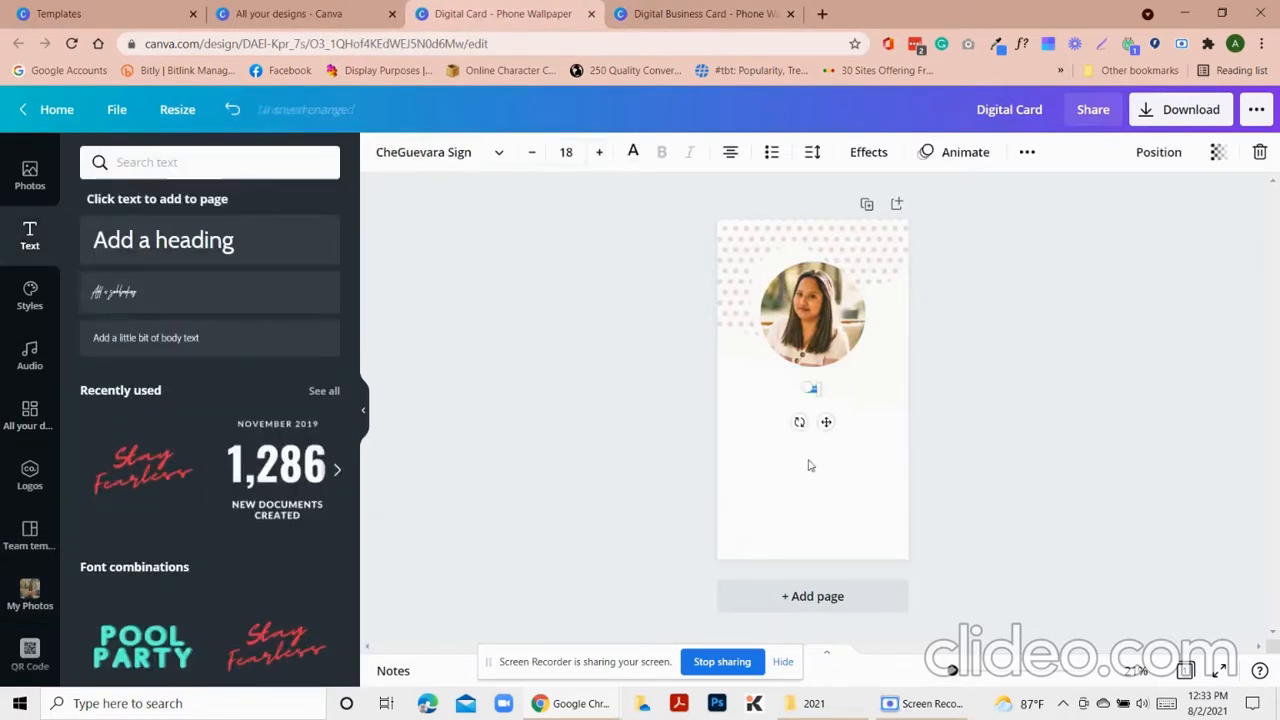
double_click(805, 384)
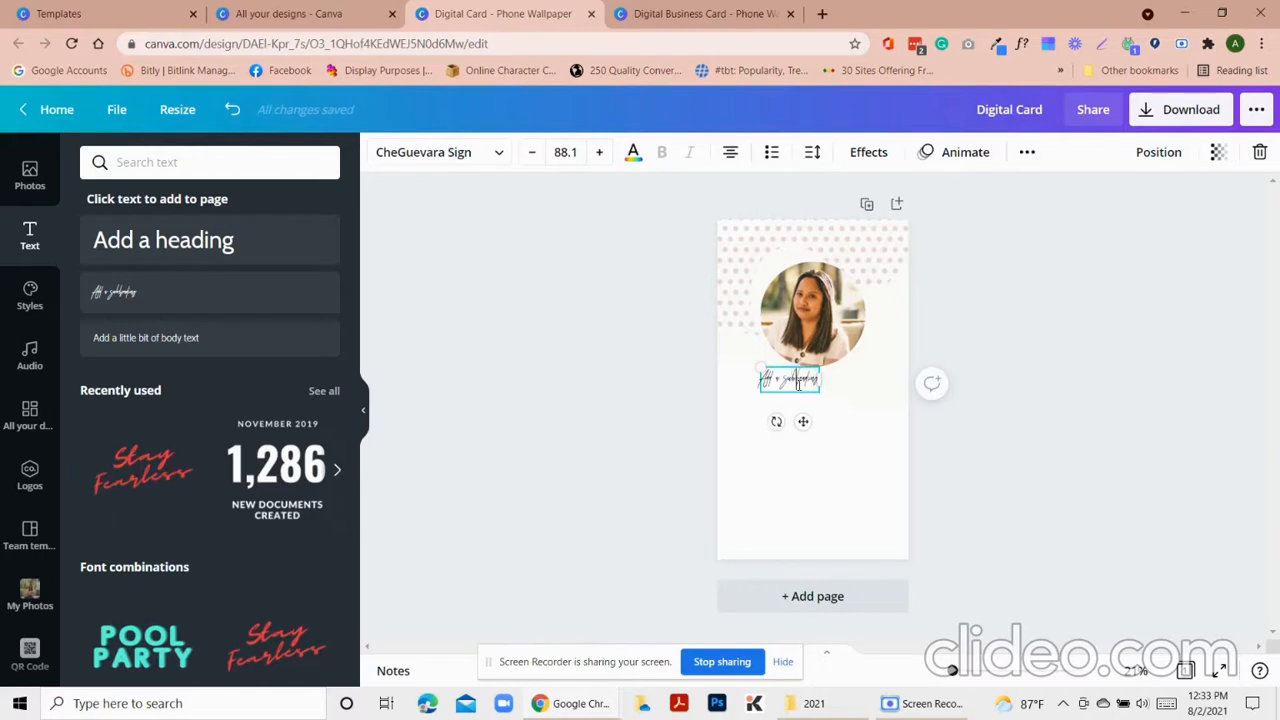
key("ctrl+a")
key("BackSpace")
left_click(1059, 456)
left_click(809, 388)
mouse_move(809, 389)
left_mouse_down()
mouse_move(866, 423)
mouse_move(828, 402)
left_mouse_up()
left_click(871, 434)
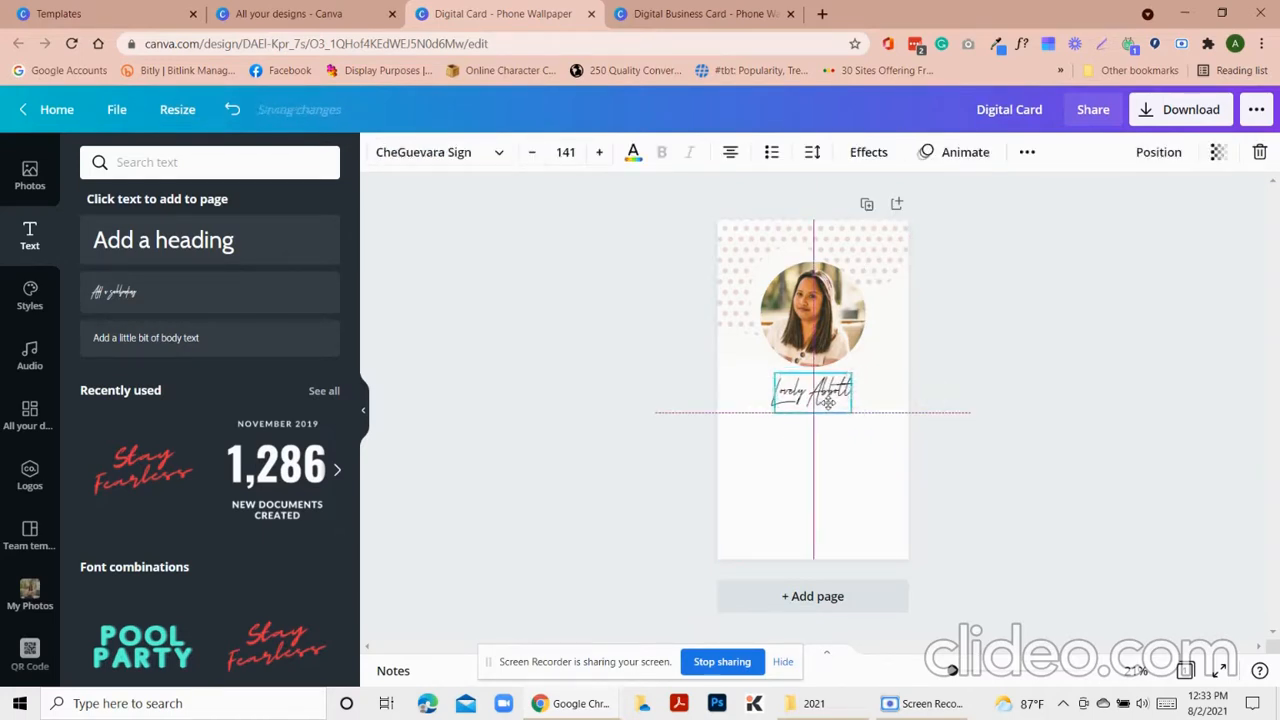
left_click_drag(814, 322, 814, 312)
Recentre the portrait within its circle, nudge the name up, and add a new text box
left_click(889, 343)
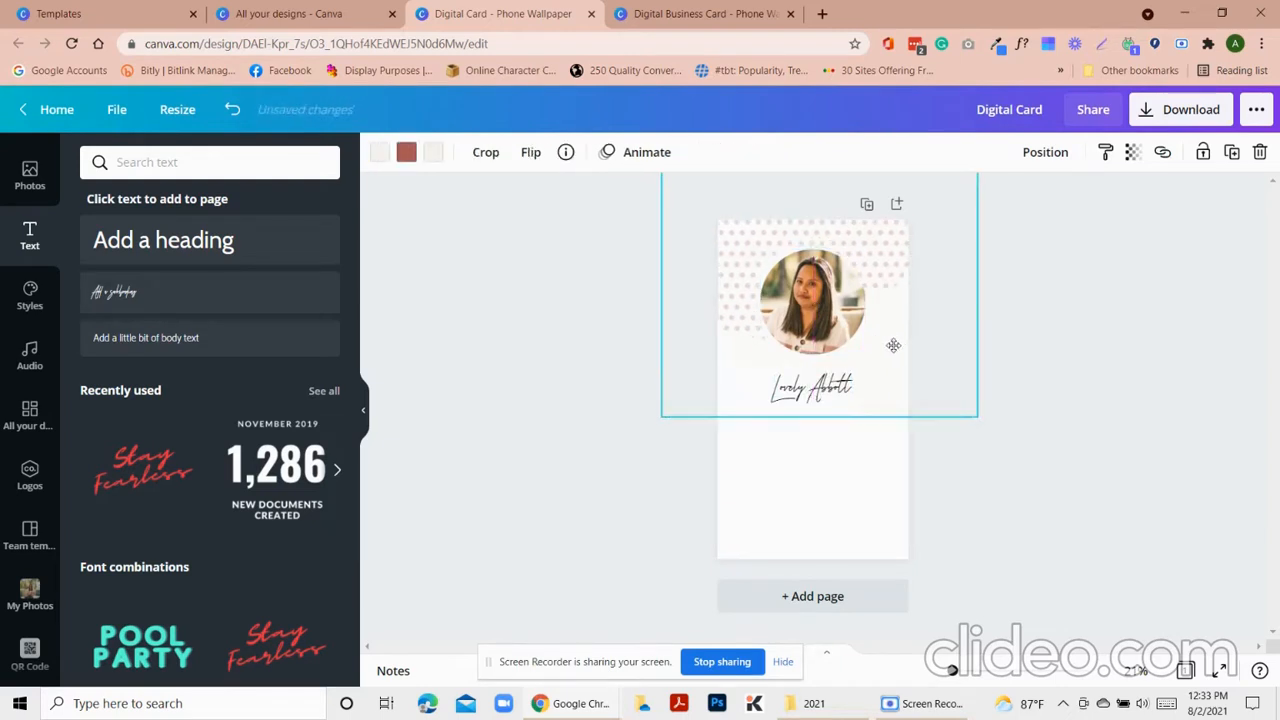
left_click(848, 323)
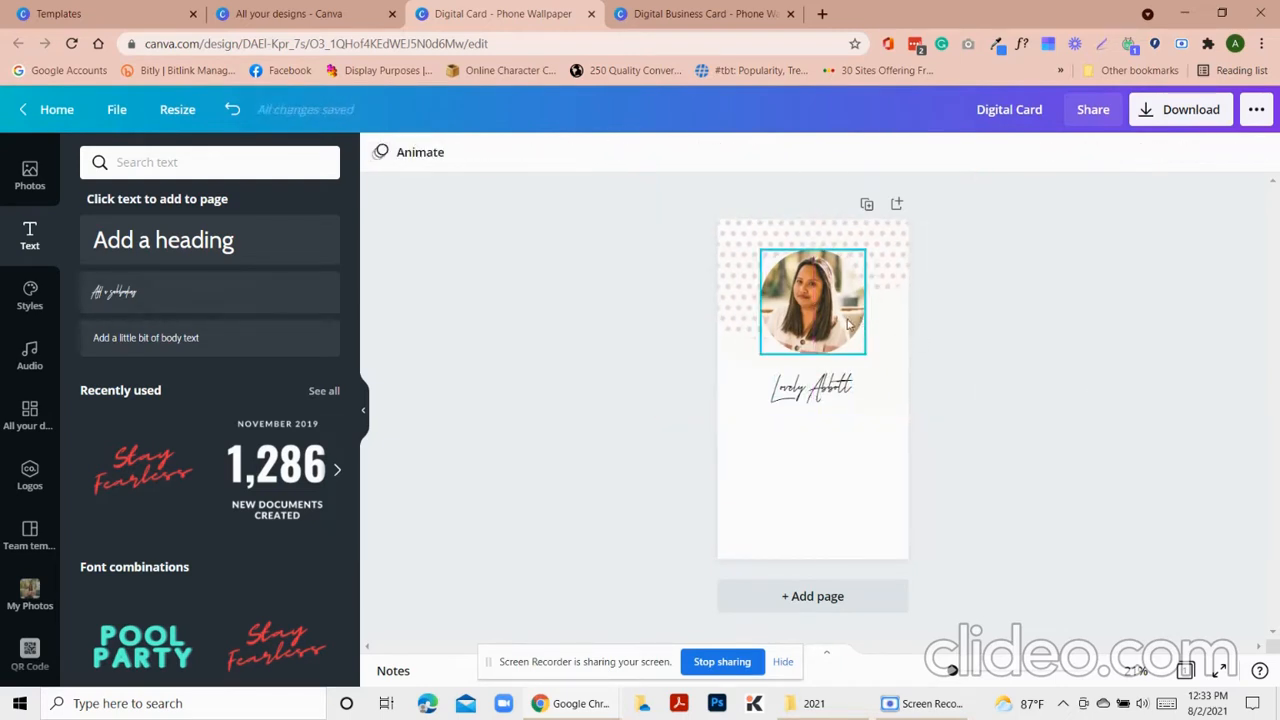
double_click(848, 323)
left_click_drag(848, 321, 874, 328)
left_click(966, 360)
left_click_drag(834, 397, 832, 383)
left_click(1062, 437)
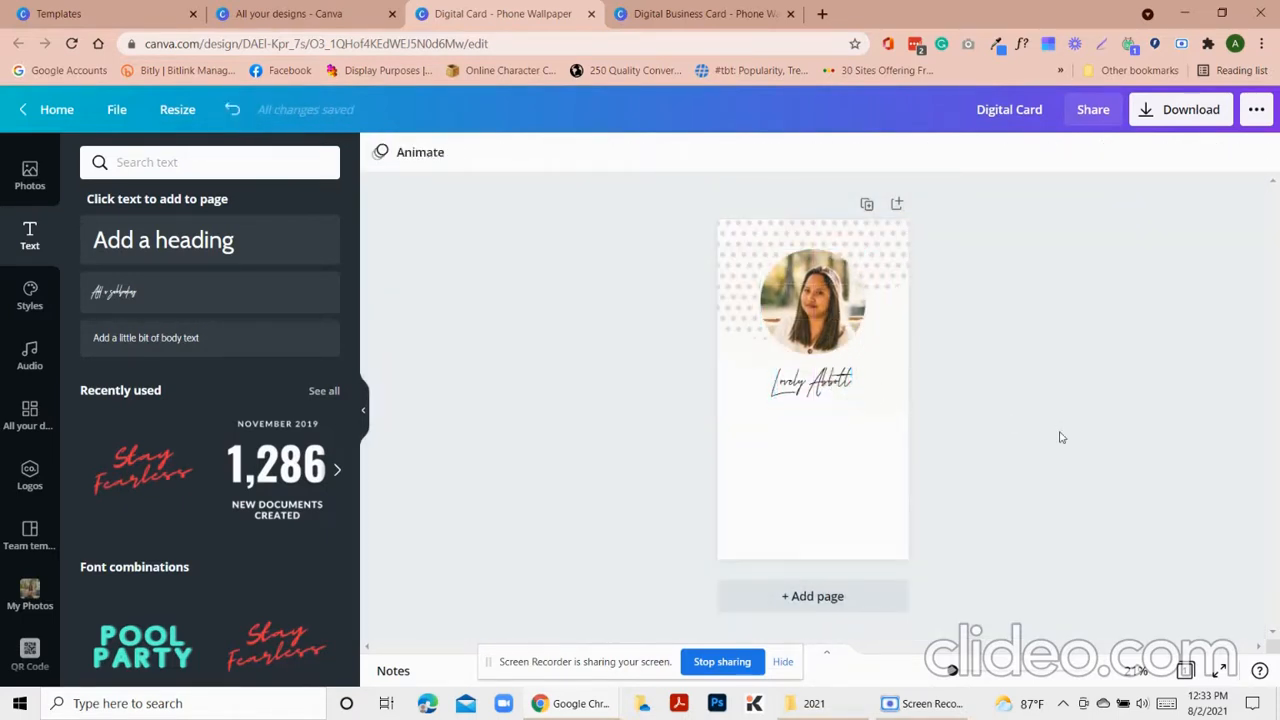
key("t")
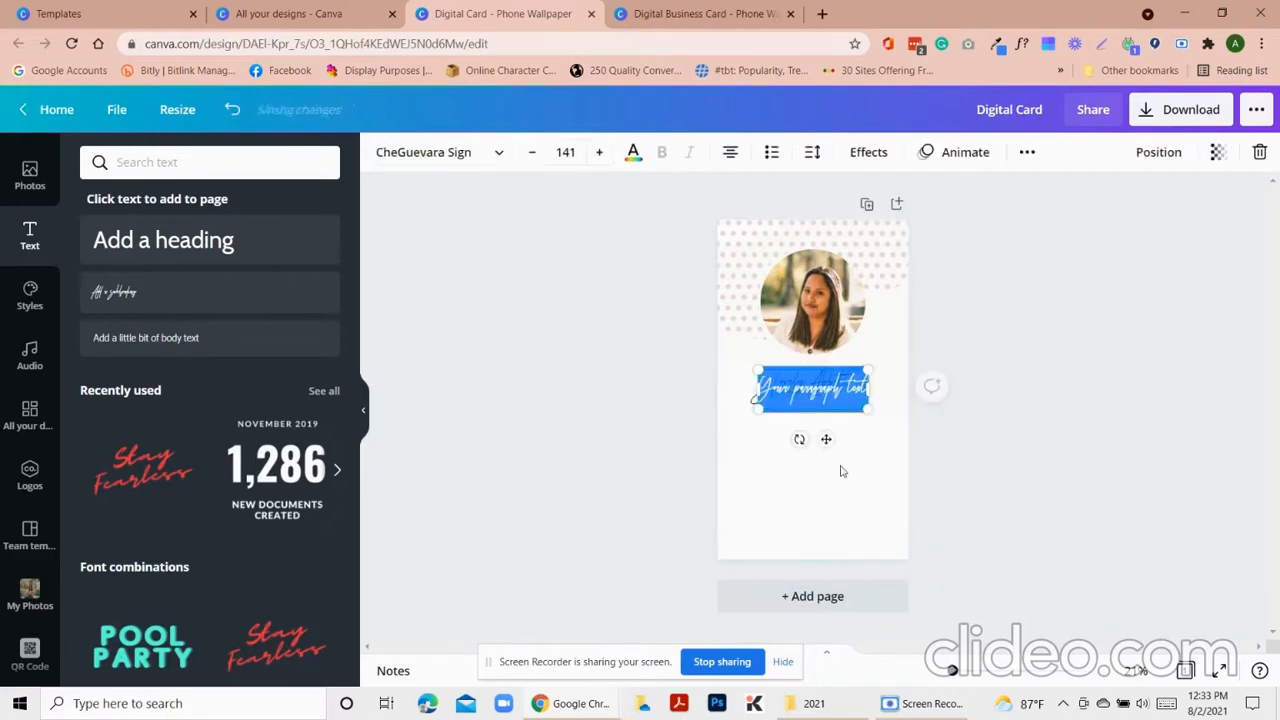
key("BackSpace")
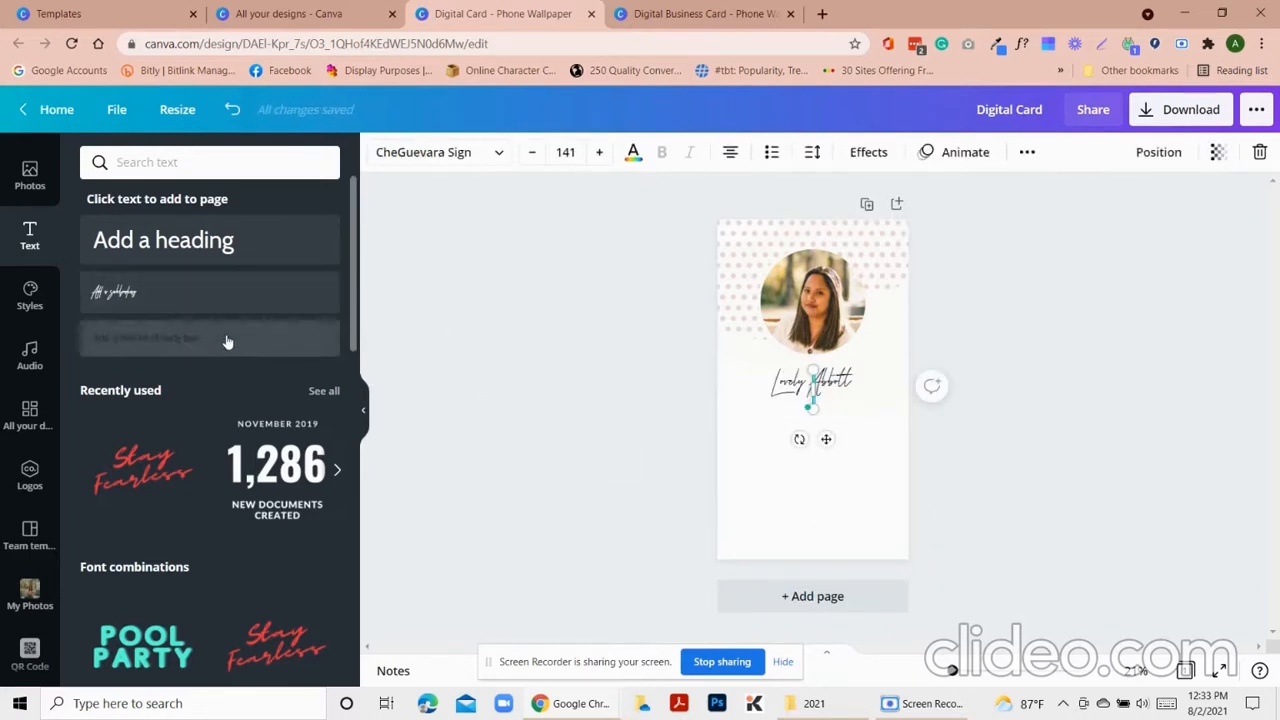
Replace the empty box with a size-24 body text box beneath the name
left_click(1260, 152)
left_click(146, 337)
mouse_move(826, 423)
left_mouse_down()
mouse_move(818, 433)
mouse_move(806, 409)
left_mouse_up()
left_click(581, 151)
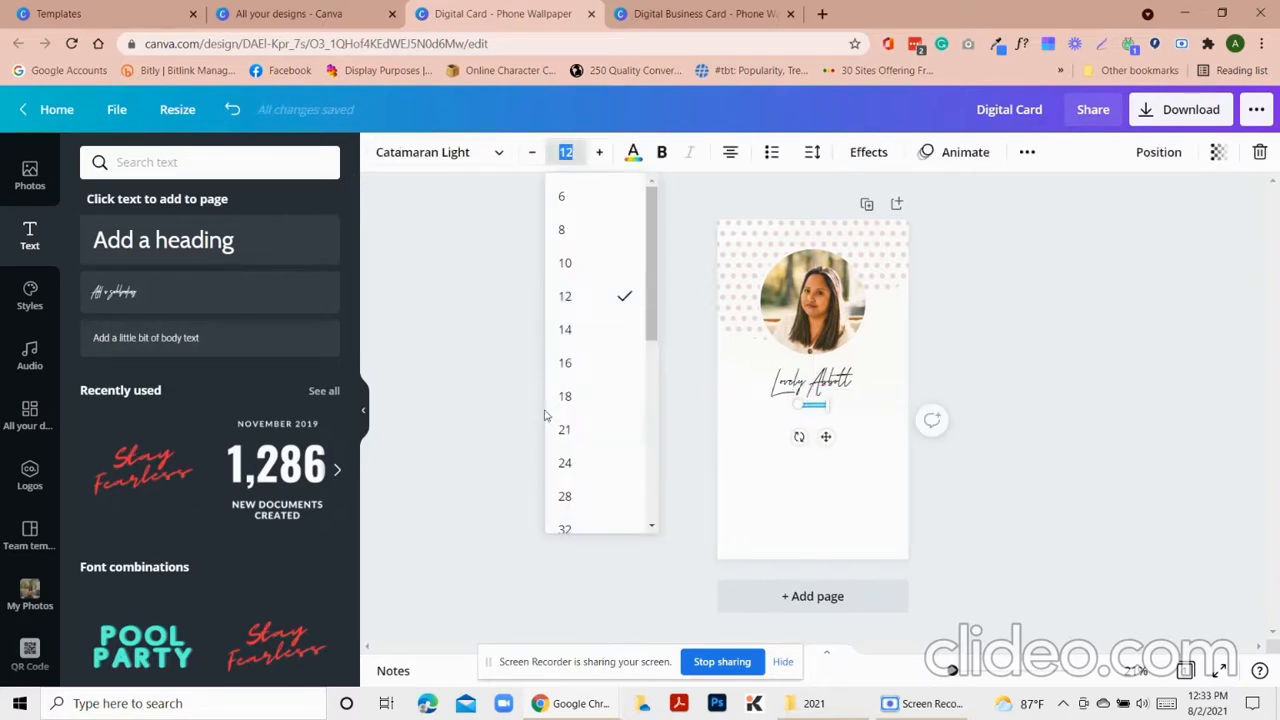
left_click(598, 459)
key("BackSpace")
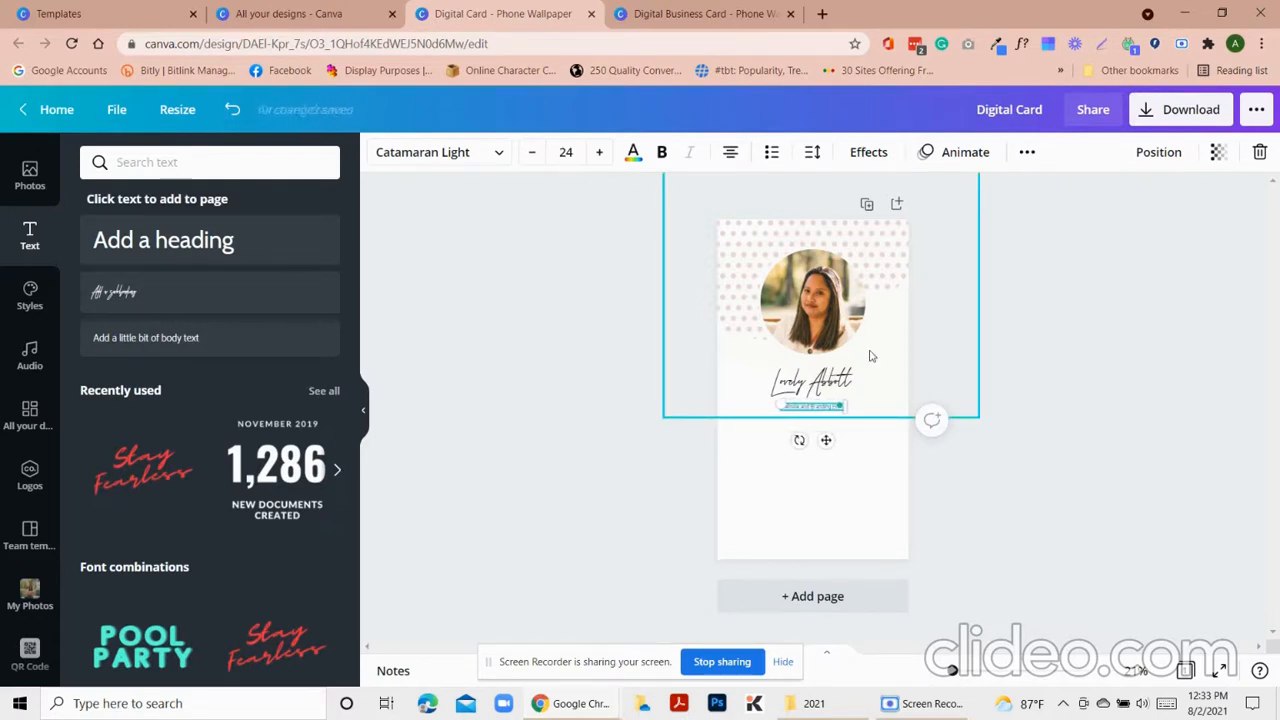
Tighten line spacing and widen 'Website and Branding Expert' so it sits centred on one line
mouse_move(772, 403)
left_mouse_down()
mouse_move(697, 403)
mouse_move(762, 411)
left_mouse_up()
left_click(823, 437)
left_click(815, 418)
left_click(812, 155)
left_click_drag(962, 249, 951, 245)
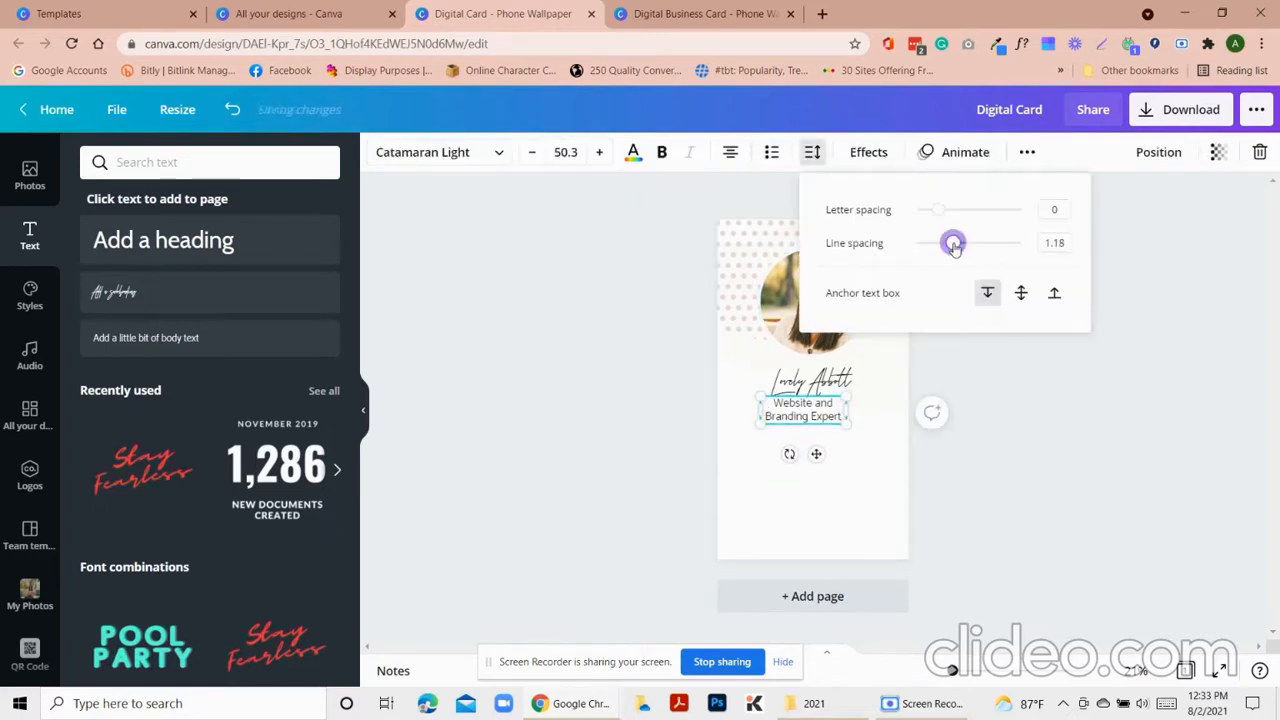
left_click(971, 437)
left_click_drag(851, 400, 826, 419)
left_click(1060, 440)
left_click(828, 424)
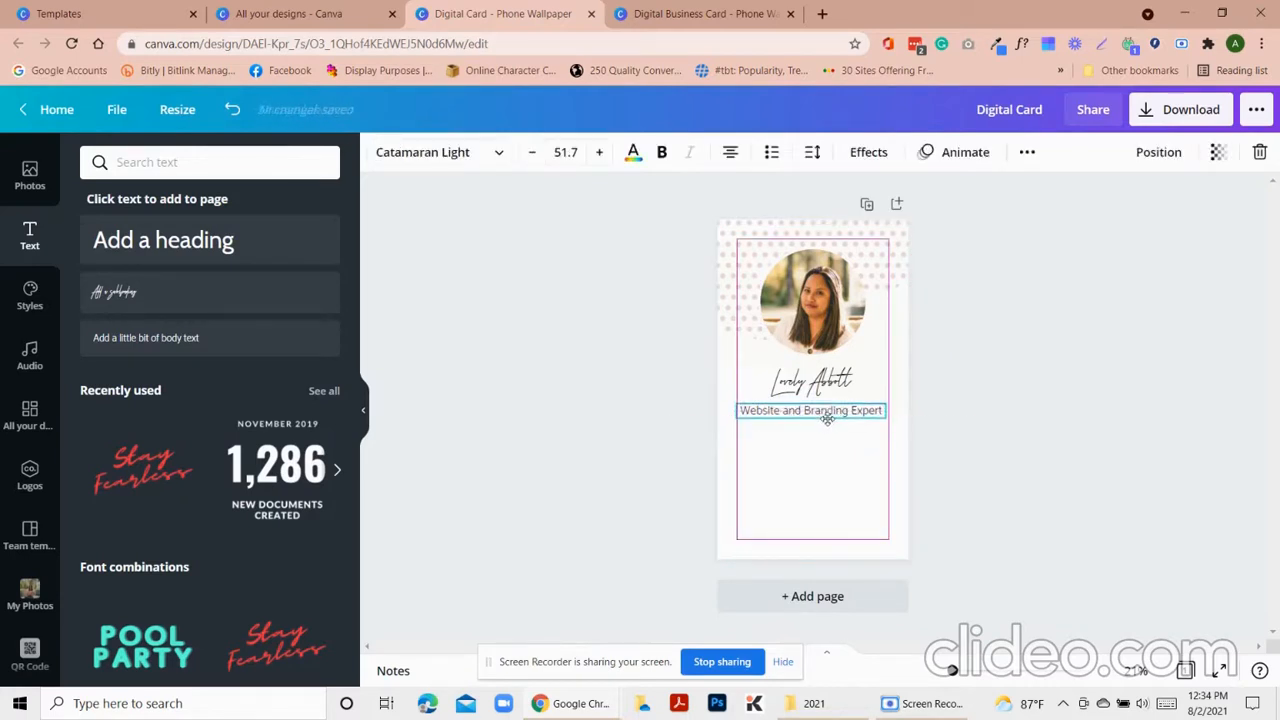
left_click(1106, 467)
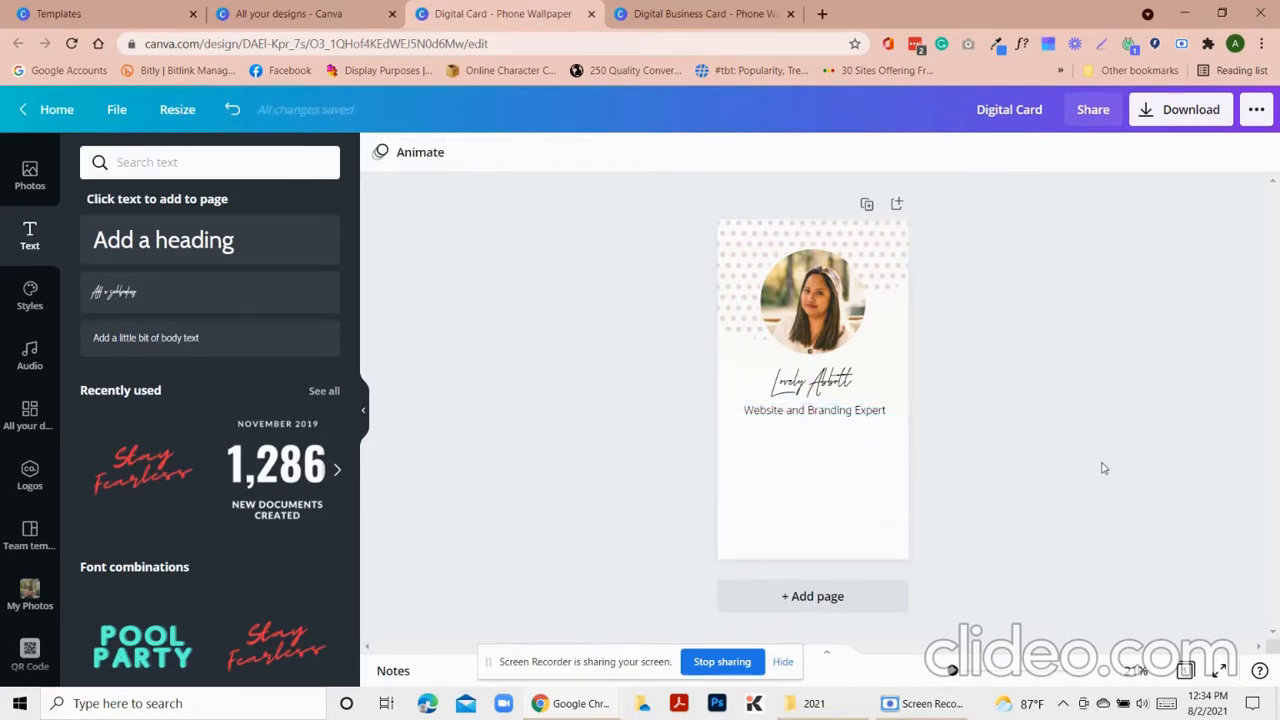
After checking the reference, turn a dark rectangle into a thin vertical divider centred below the subtitle
key("ctrl+Tab")
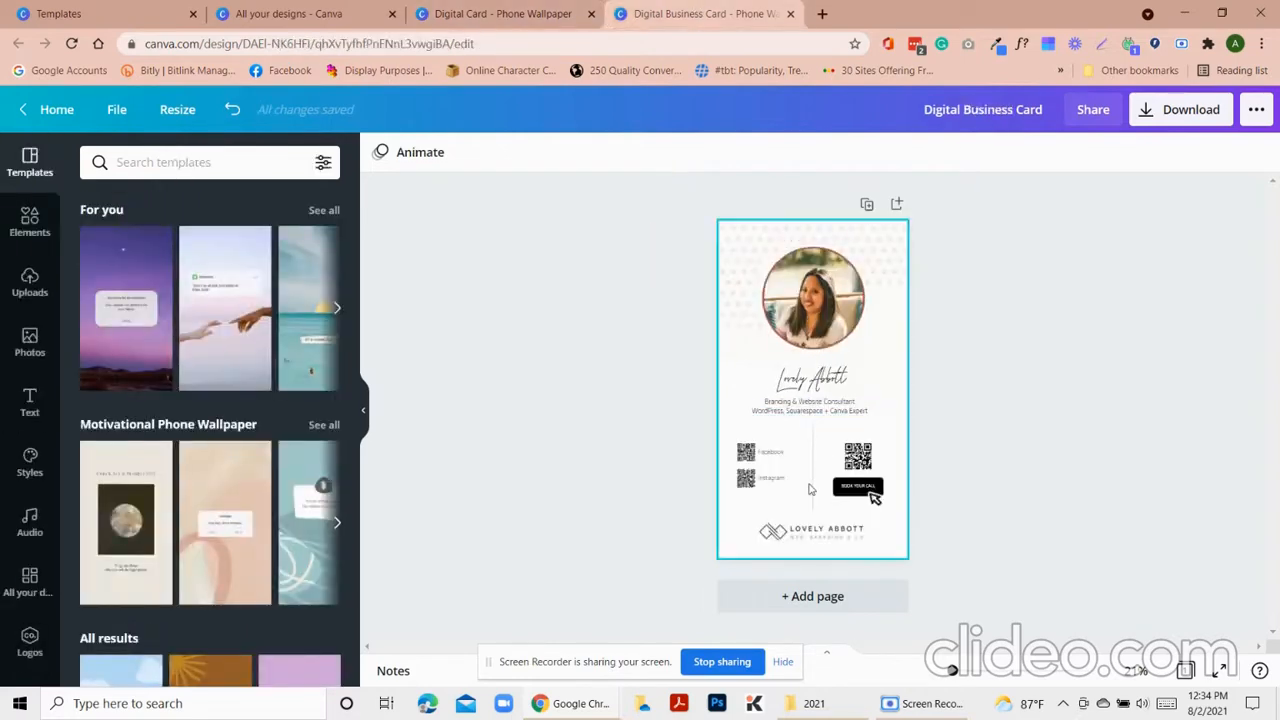
left_click(519, 10)
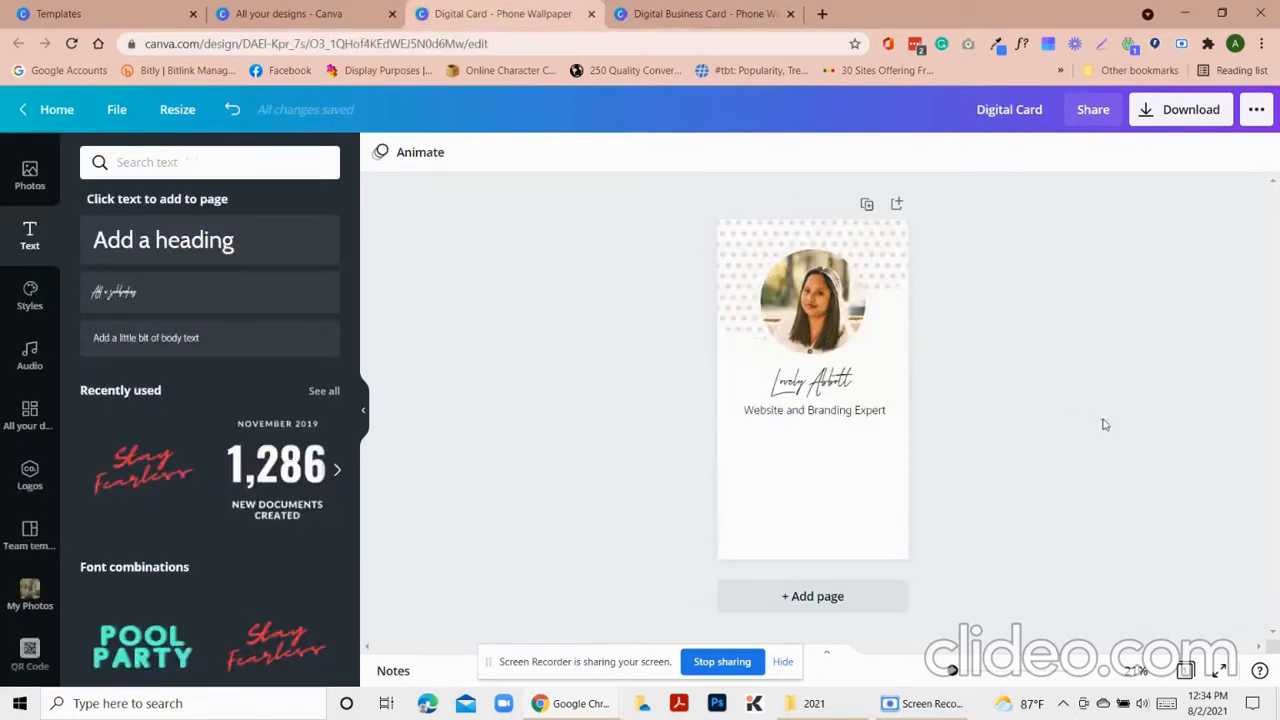
key("ctrl+v")
left_click_drag(733, 389, 959, 392)
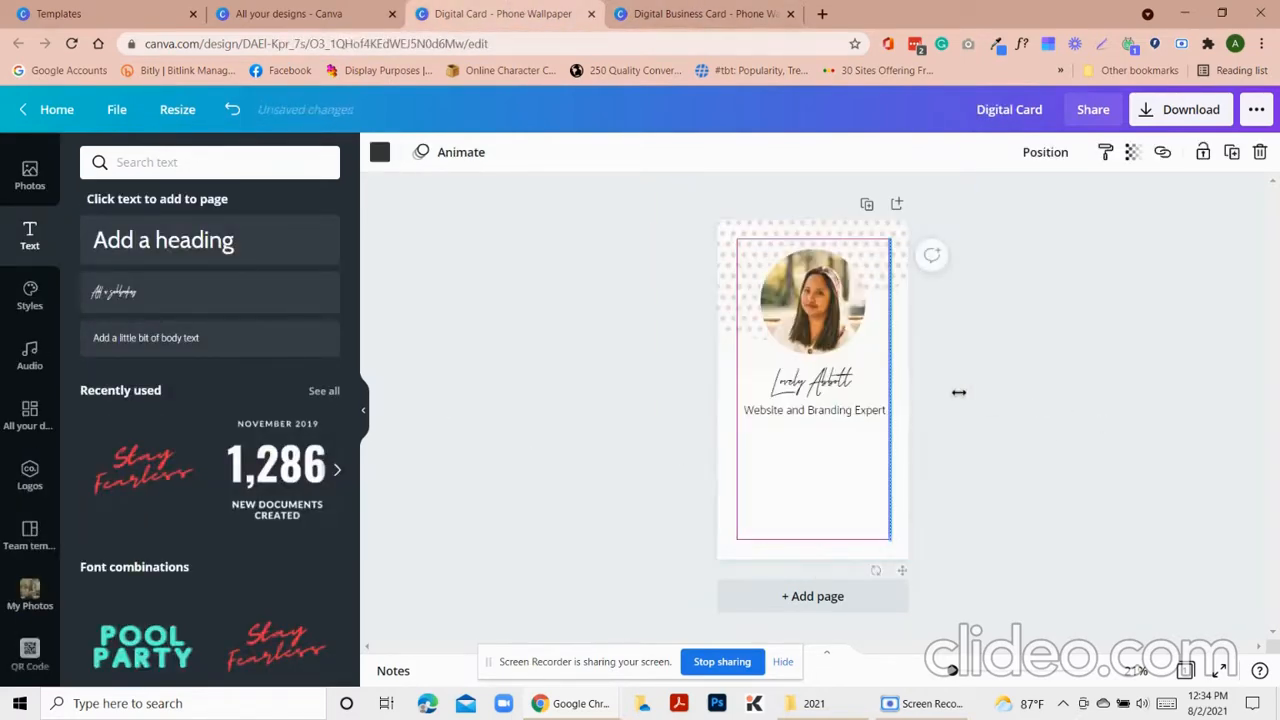
left_click_drag(890, 241, 890, 448)
left_click_drag(904, 567, 806, 496)
left_click(994, 503)
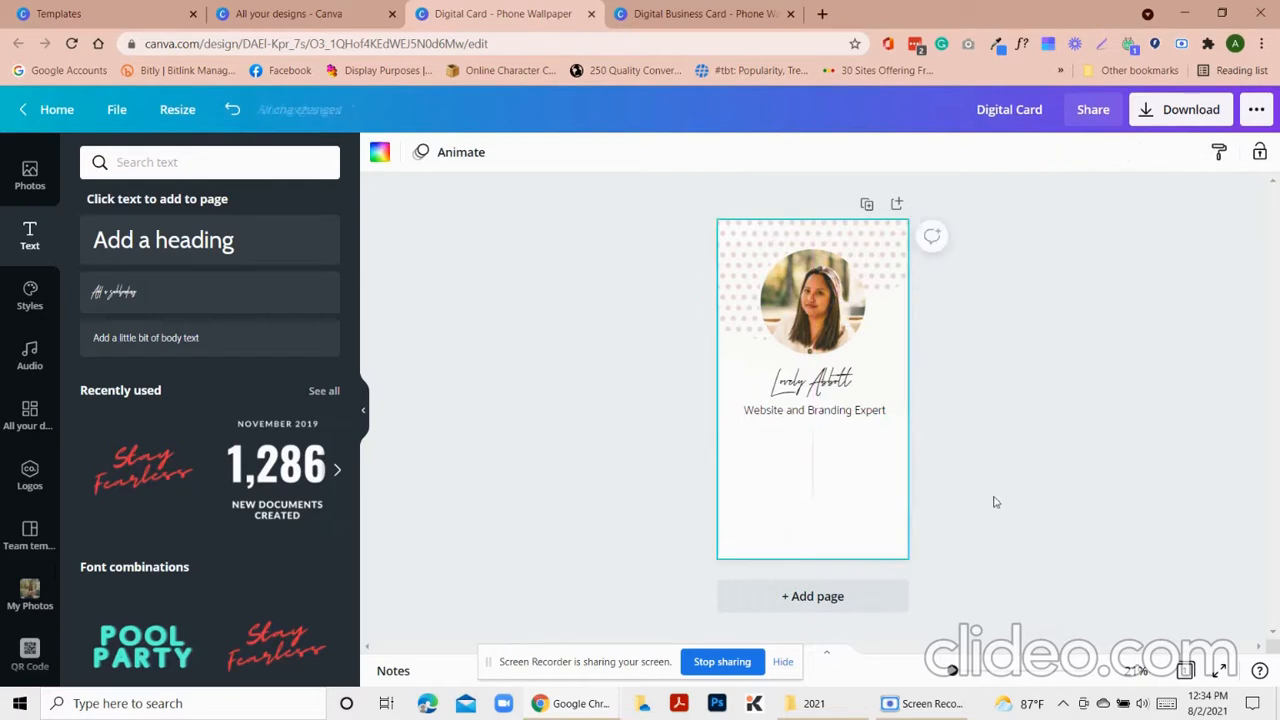
left_click(30, 476)
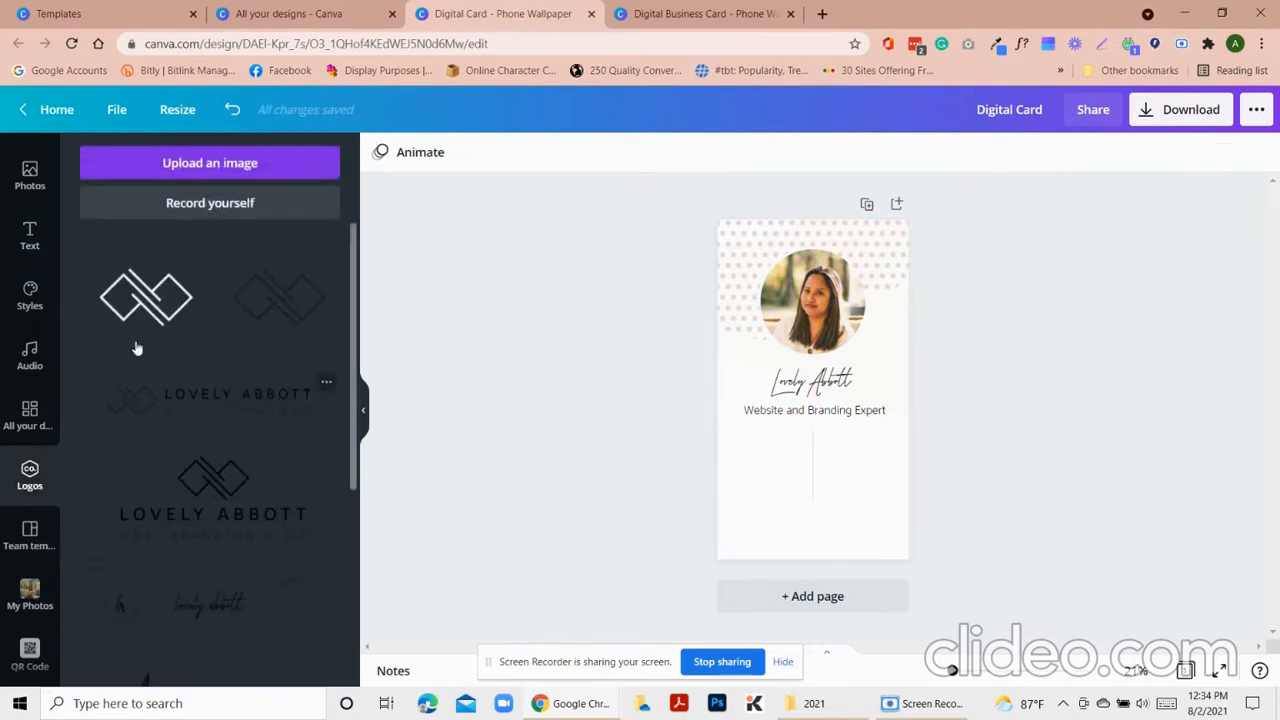
scroll(200, 514, "down", 1)
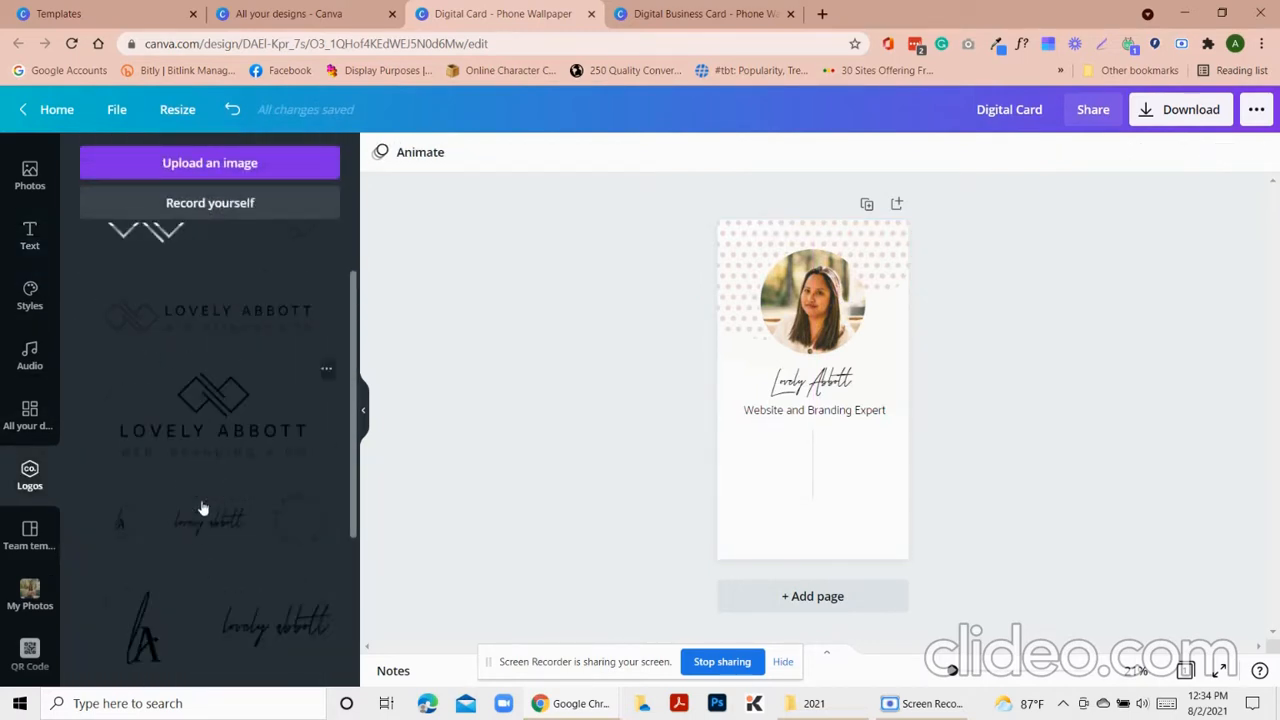
left_click(217, 391)
left_click_drag(825, 435, 828, 579)
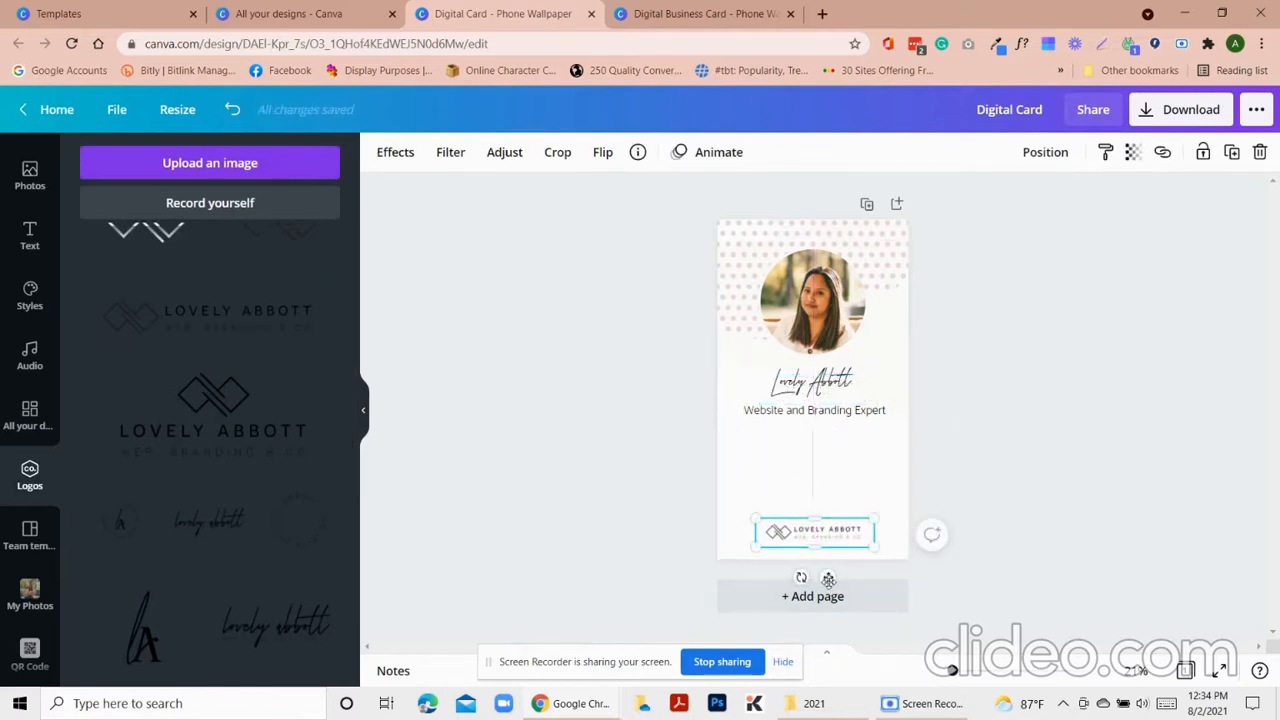
left_click(1069, 480)
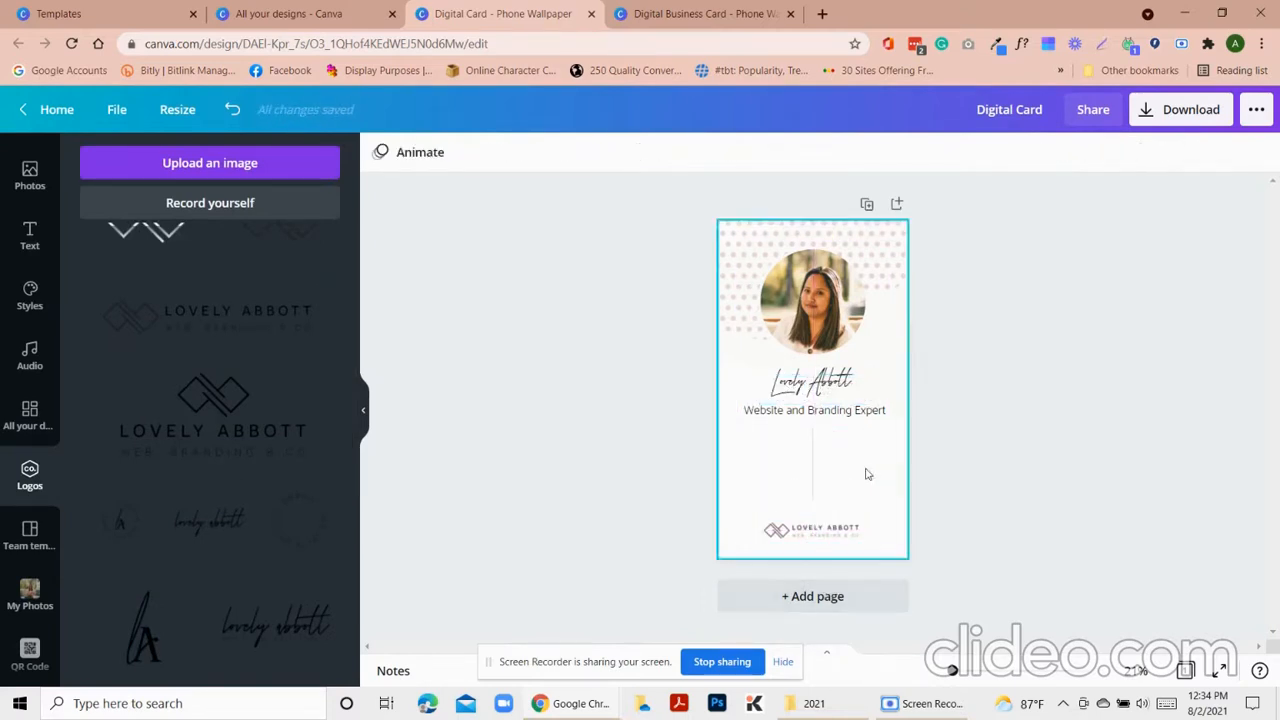
key("ctrl+Tab")
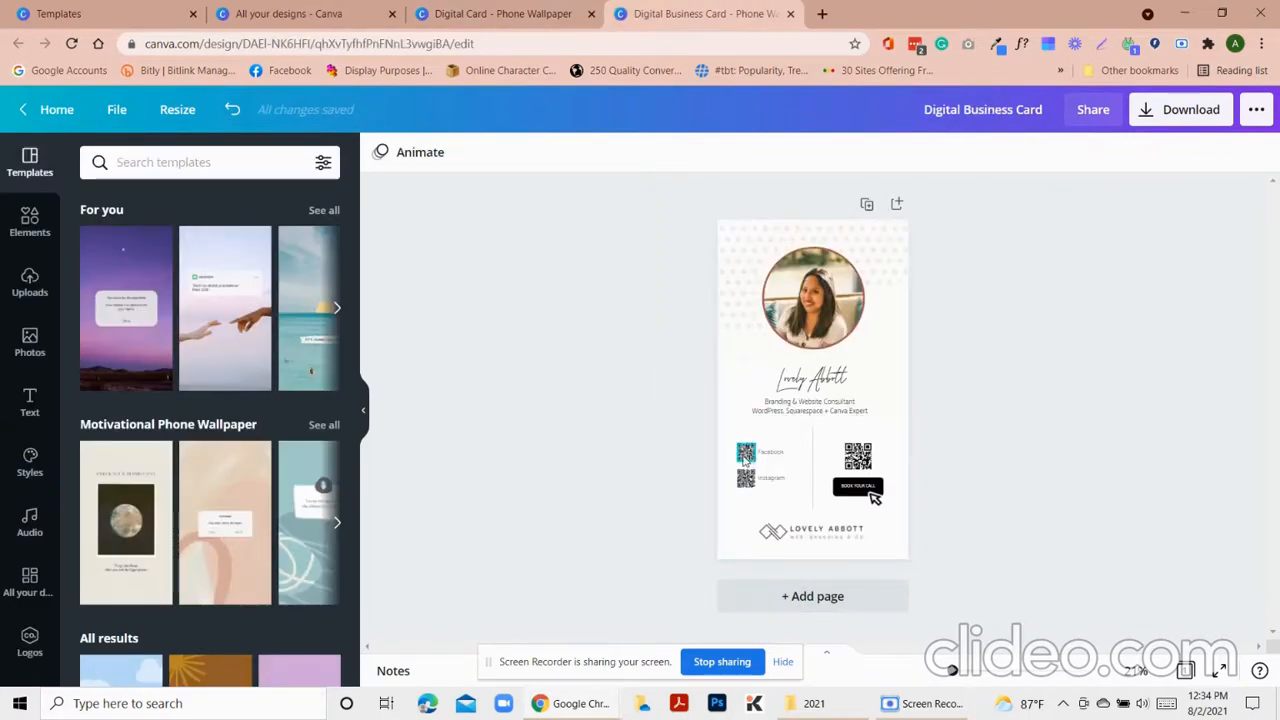
left_click(469, 16)
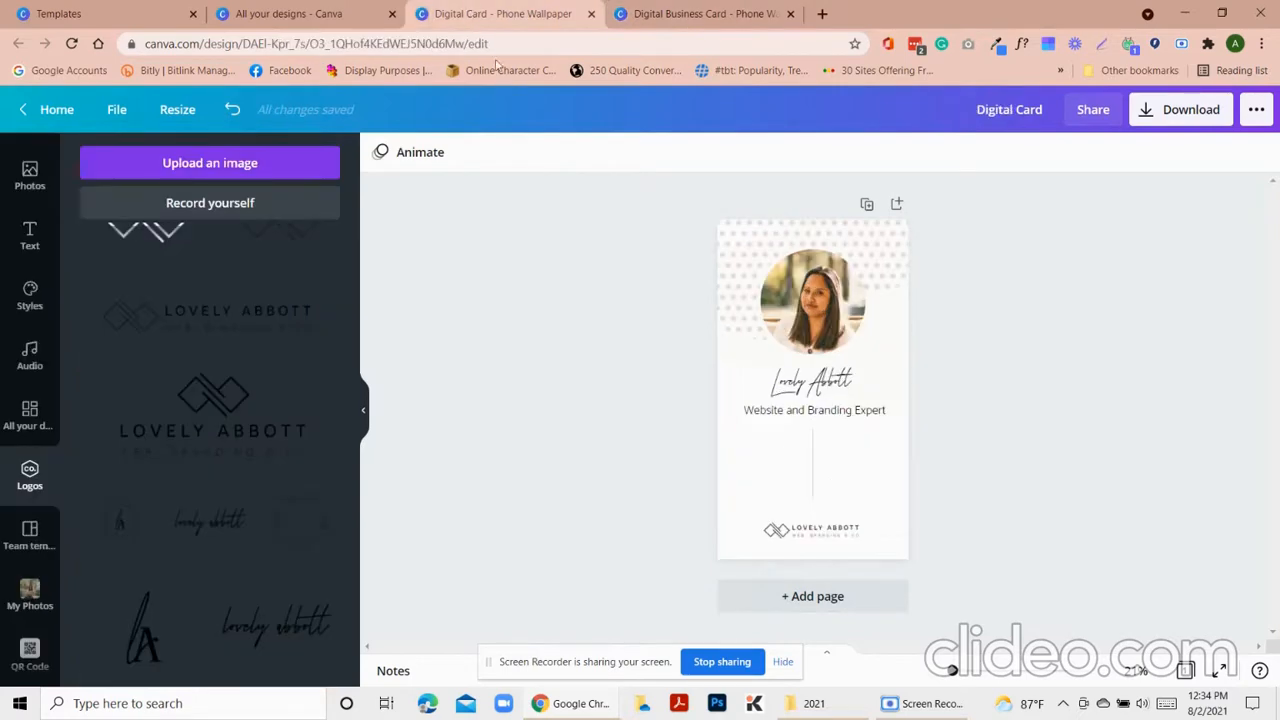
Generate a QR code from the Facebook page URL and shrink it to a small square
scroll(25, 600, "down", 3)
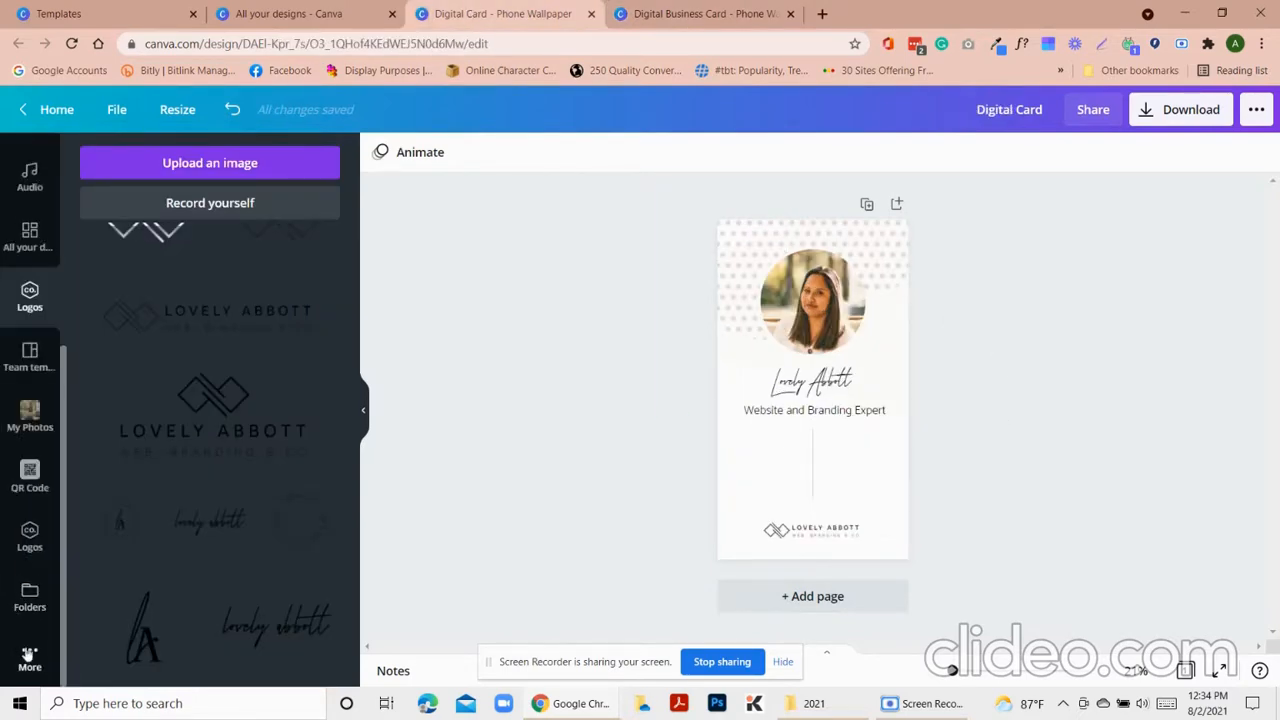
left_click(29, 655)
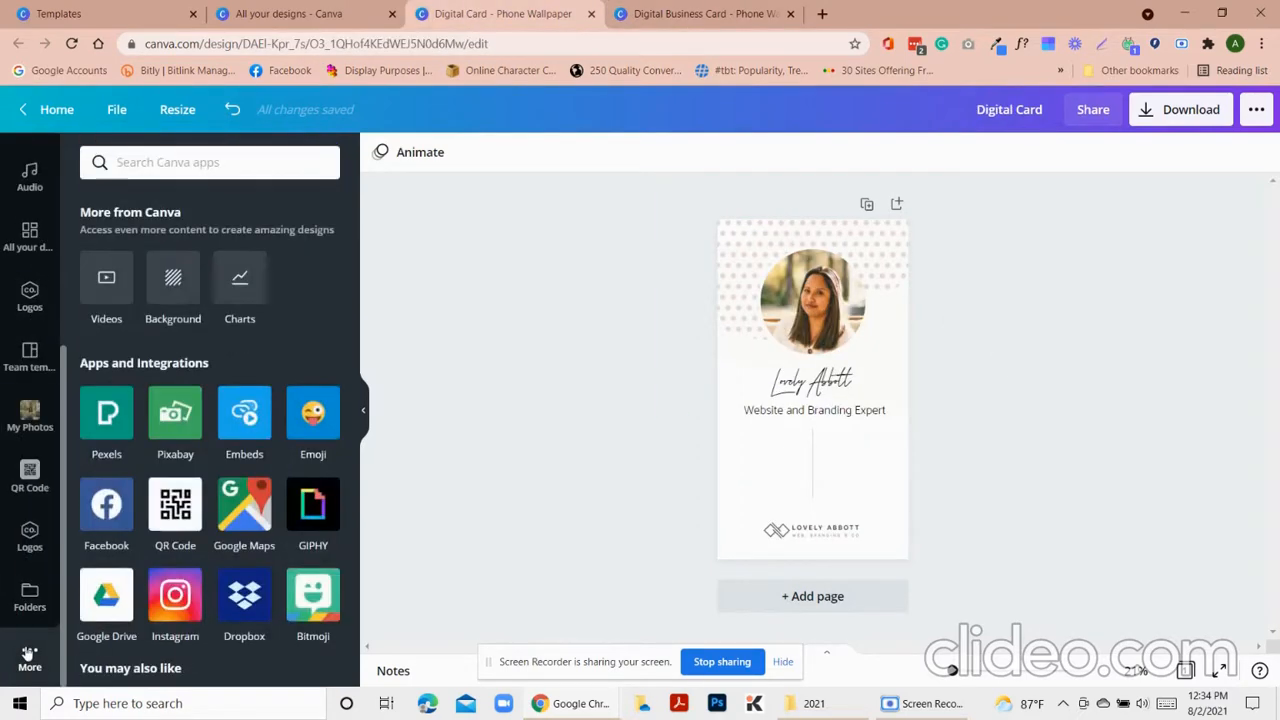
left_click(175, 505)
left_click(195, 283)
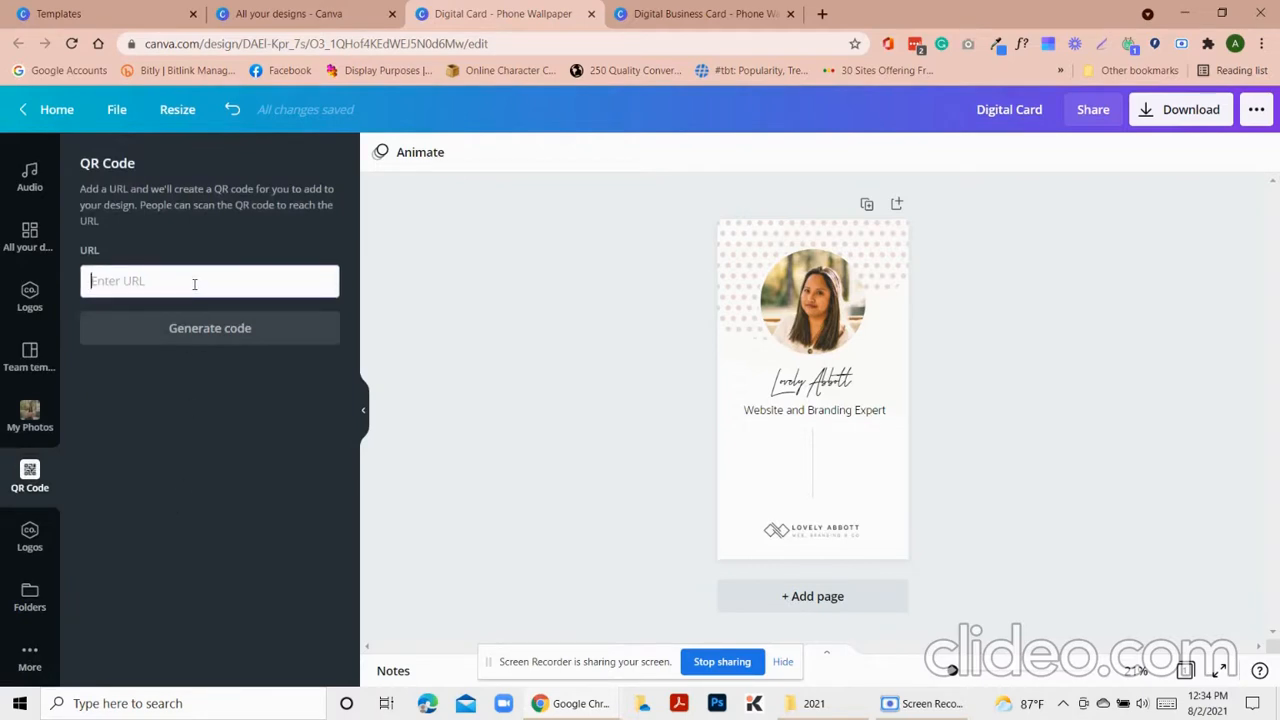
type("www.")
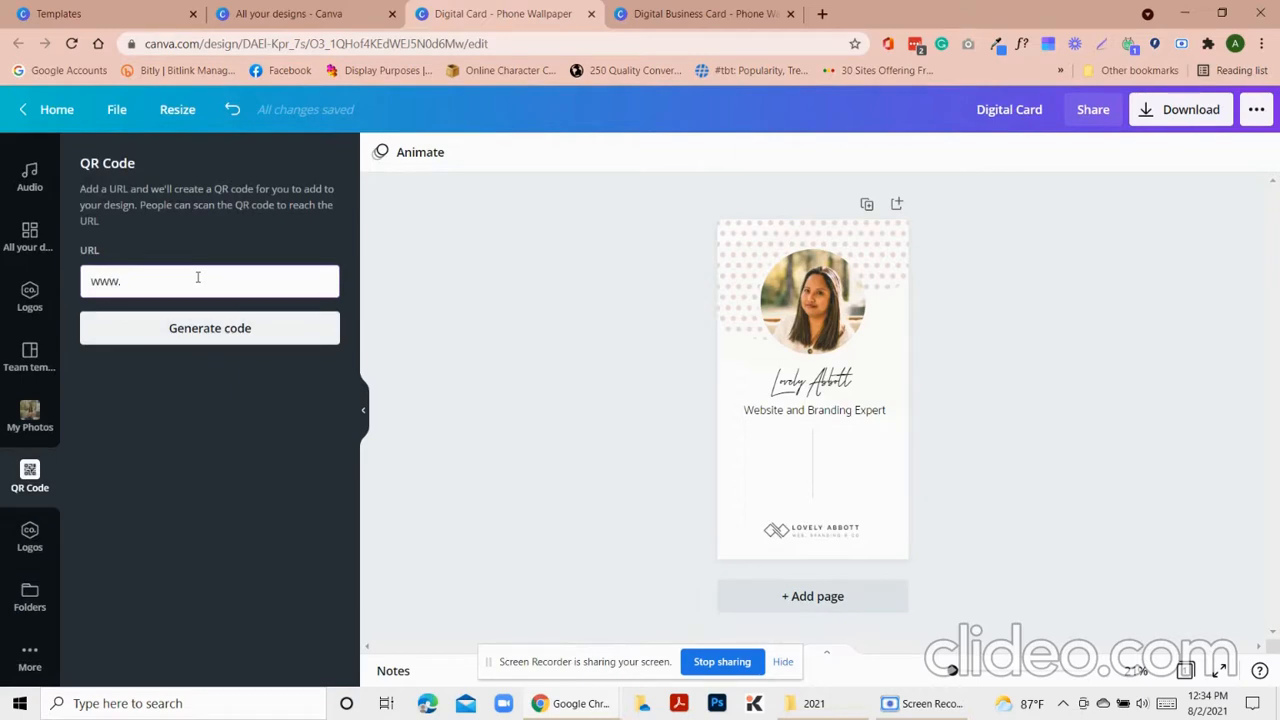
key("BackSpace")
key("BackSpace")
key("BackSpace")
key("BackSpace")
type("http")
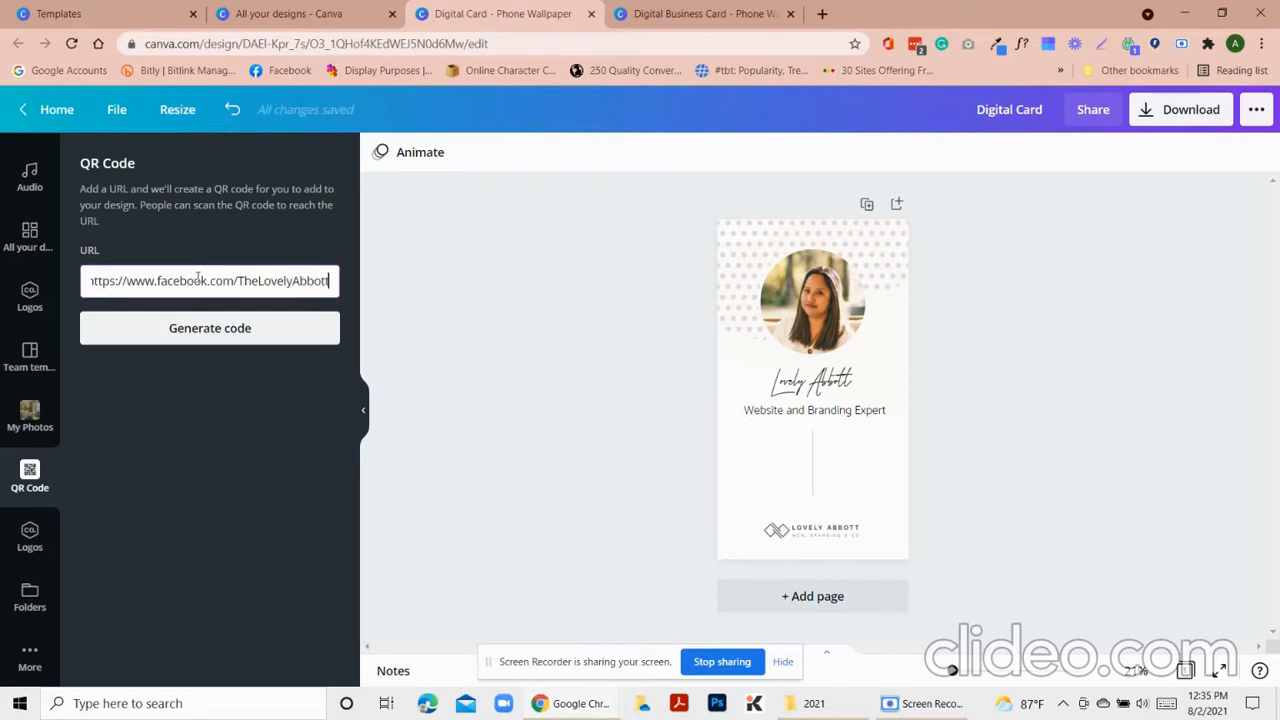
left_click(160, 338)
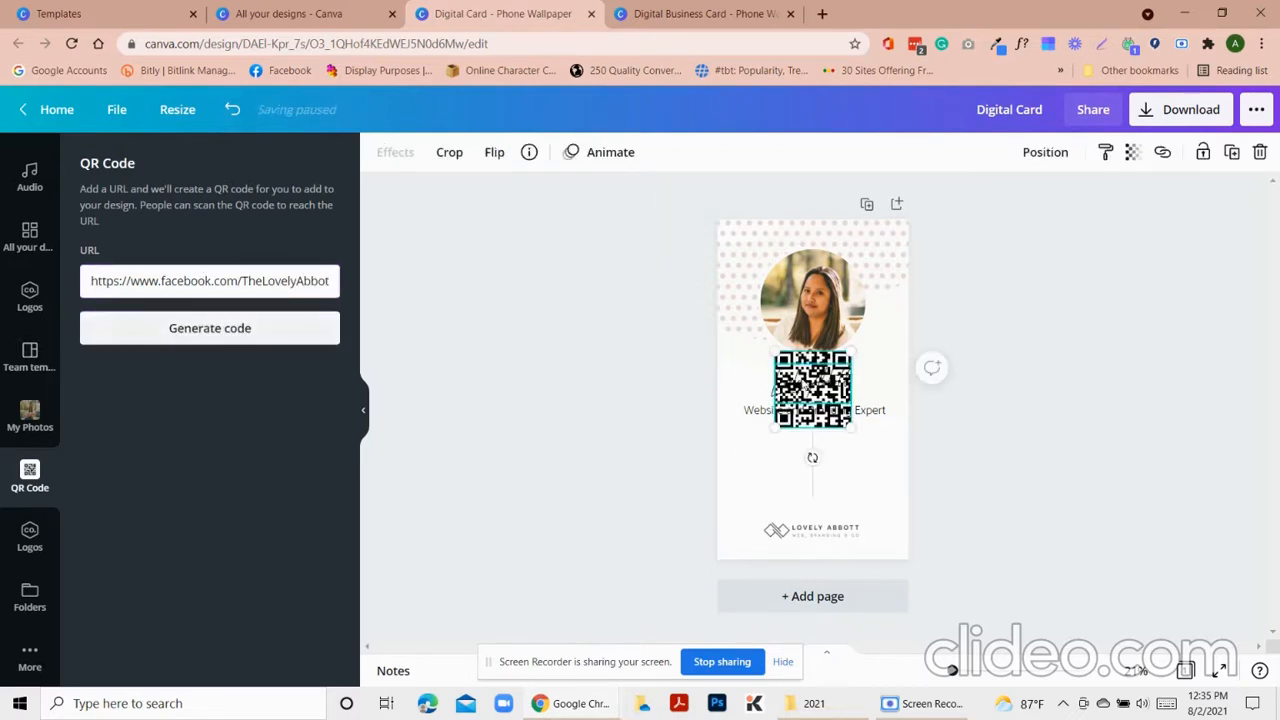
left_click_drag(851, 351, 766, 460)
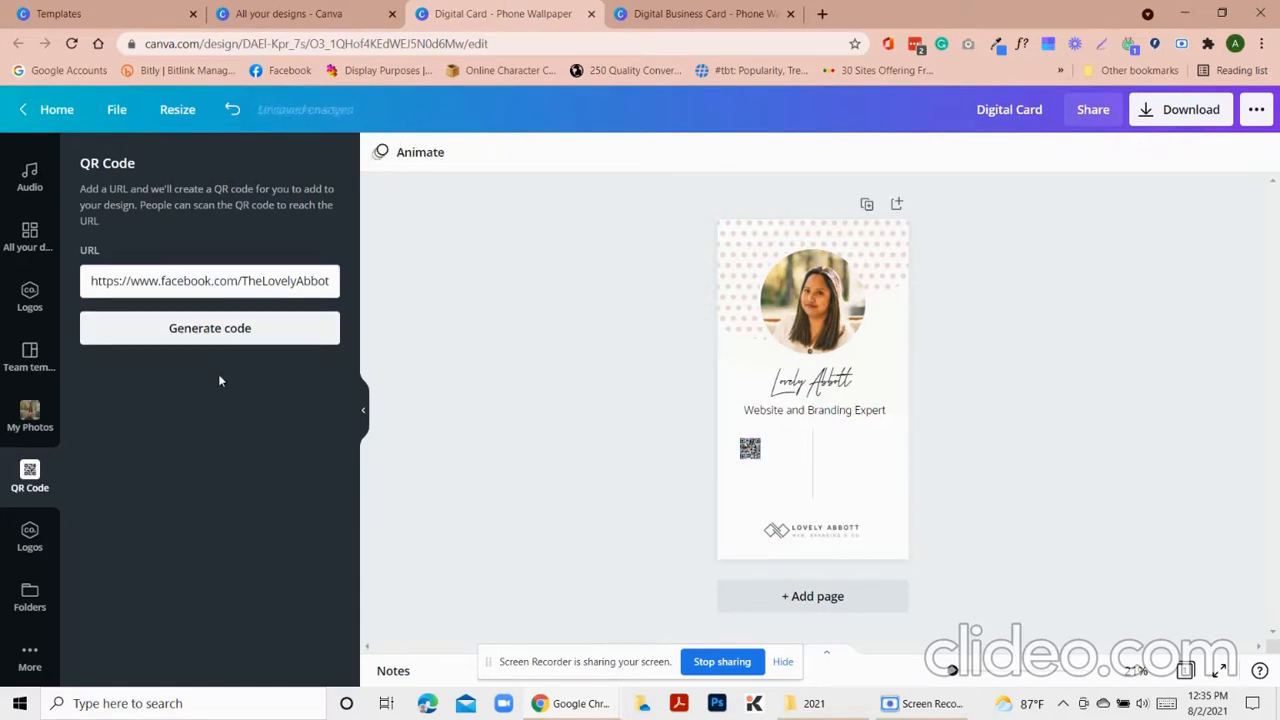
Check the reference card's Instagram label, then place a QR code on the card's right side
left_click(700, 14)
double_click(774, 480)
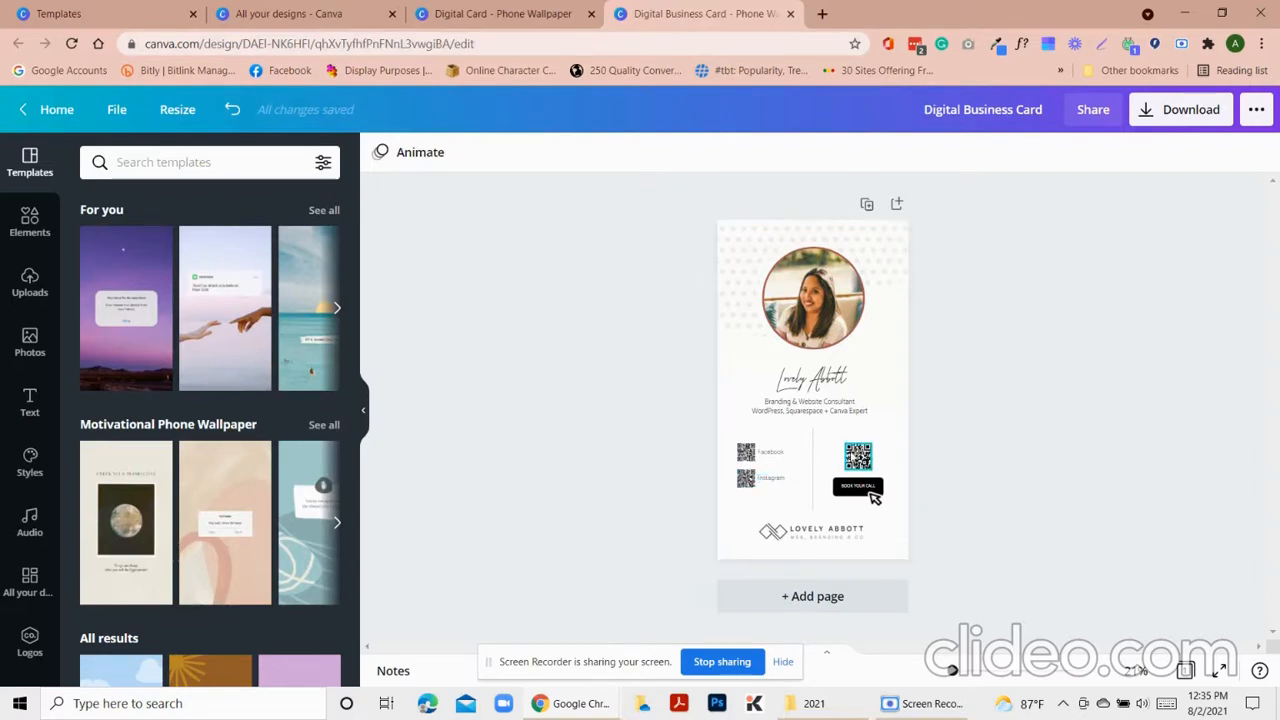
left_click(532, 12)
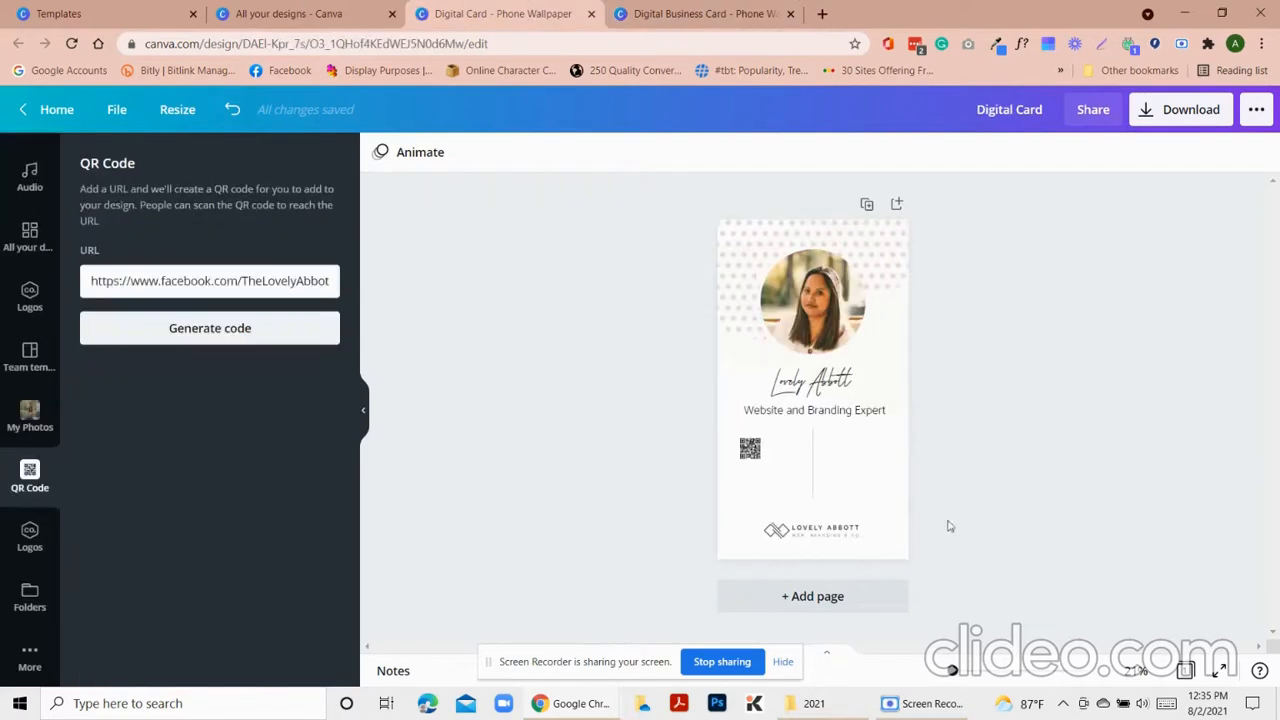
left_click(755, 458)
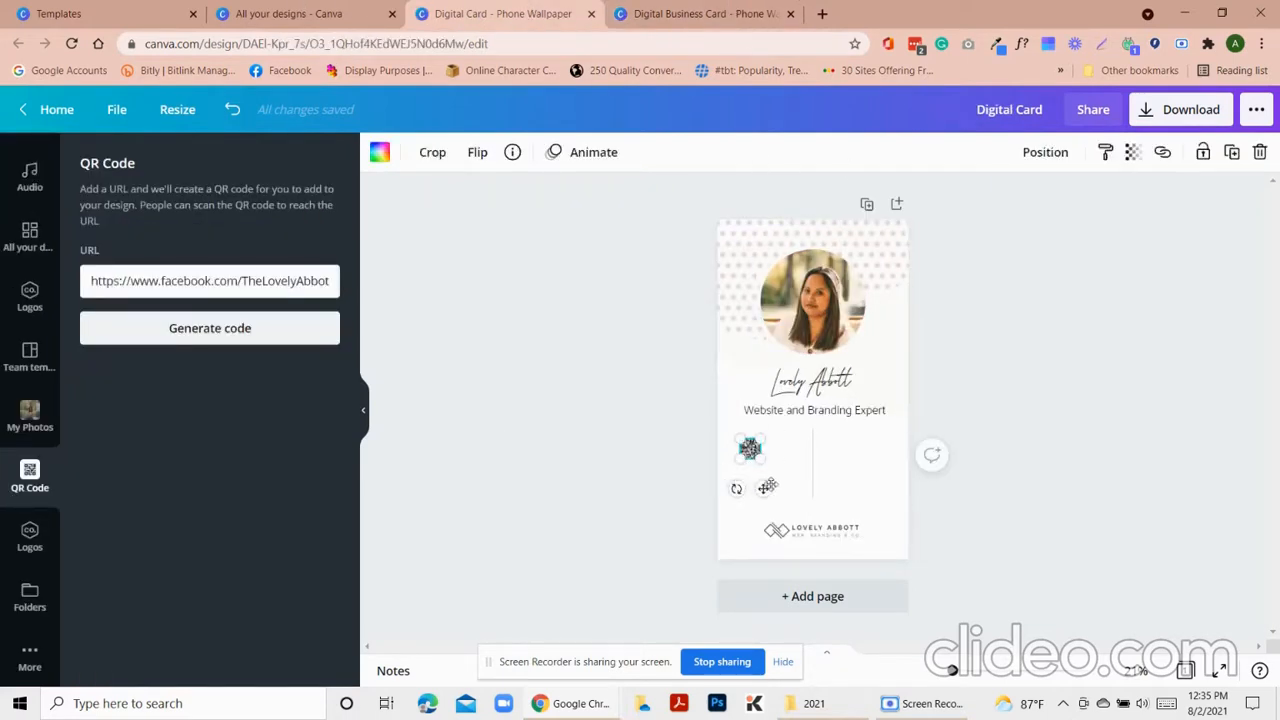
left_click_drag(767, 487, 880, 480)
Generate another QR code below the first on the left, try recolouring it, then undo
triple_click(196, 281)
left_click(263, 334)
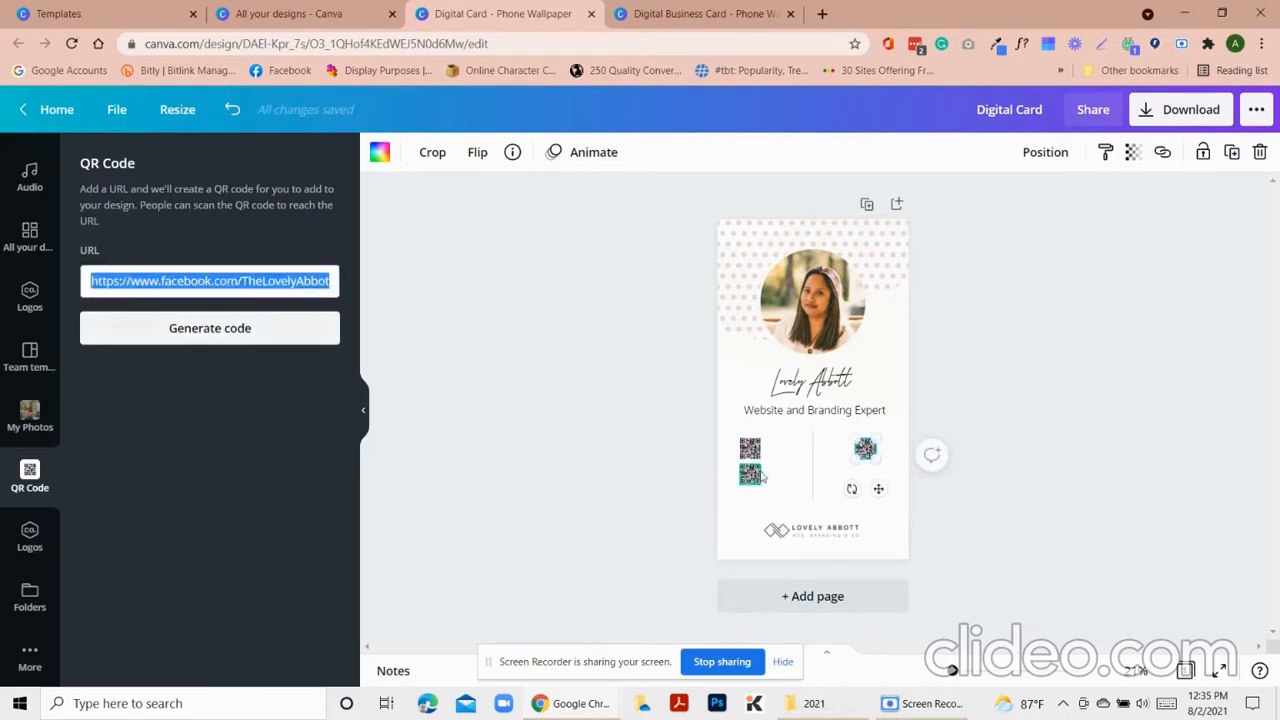
left_click(893, 465)
left_click(866, 450)
left_click(731, 451)
left_click(750, 449)
left_click(380, 152)
left_click(231, 239)
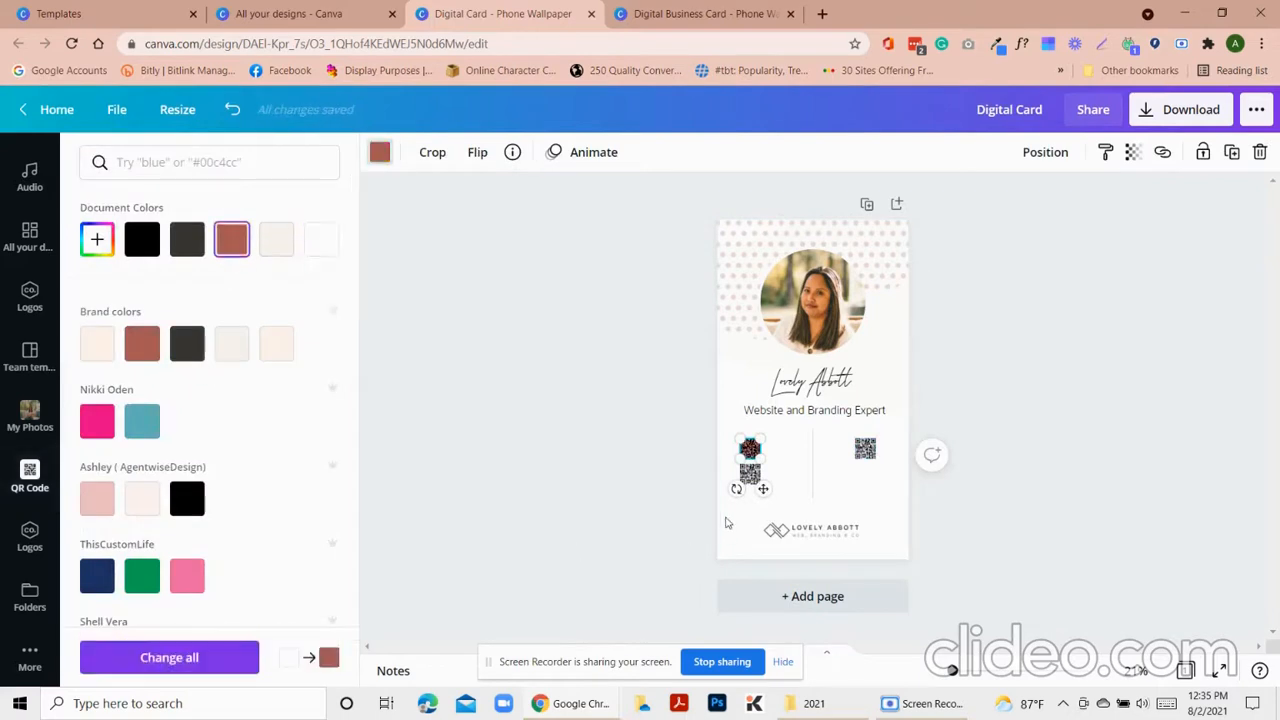
left_click(142, 239)
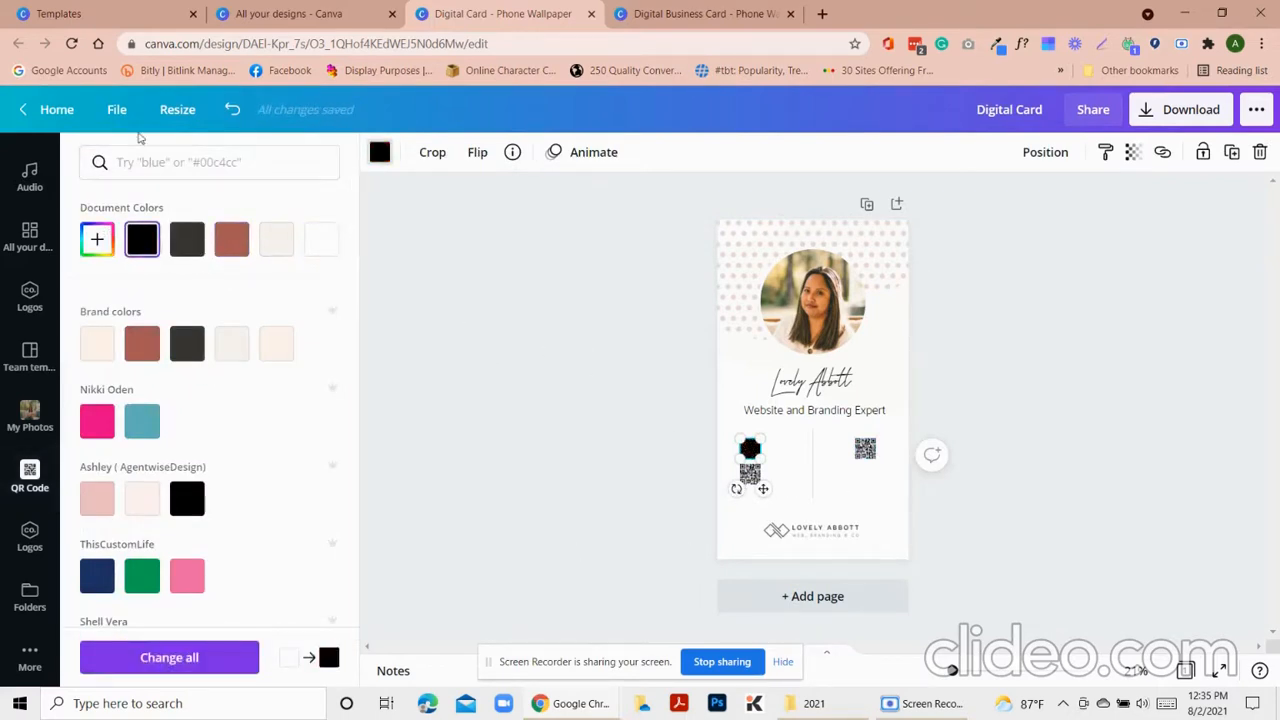
left_click(232, 109)
left_click(378, 191)
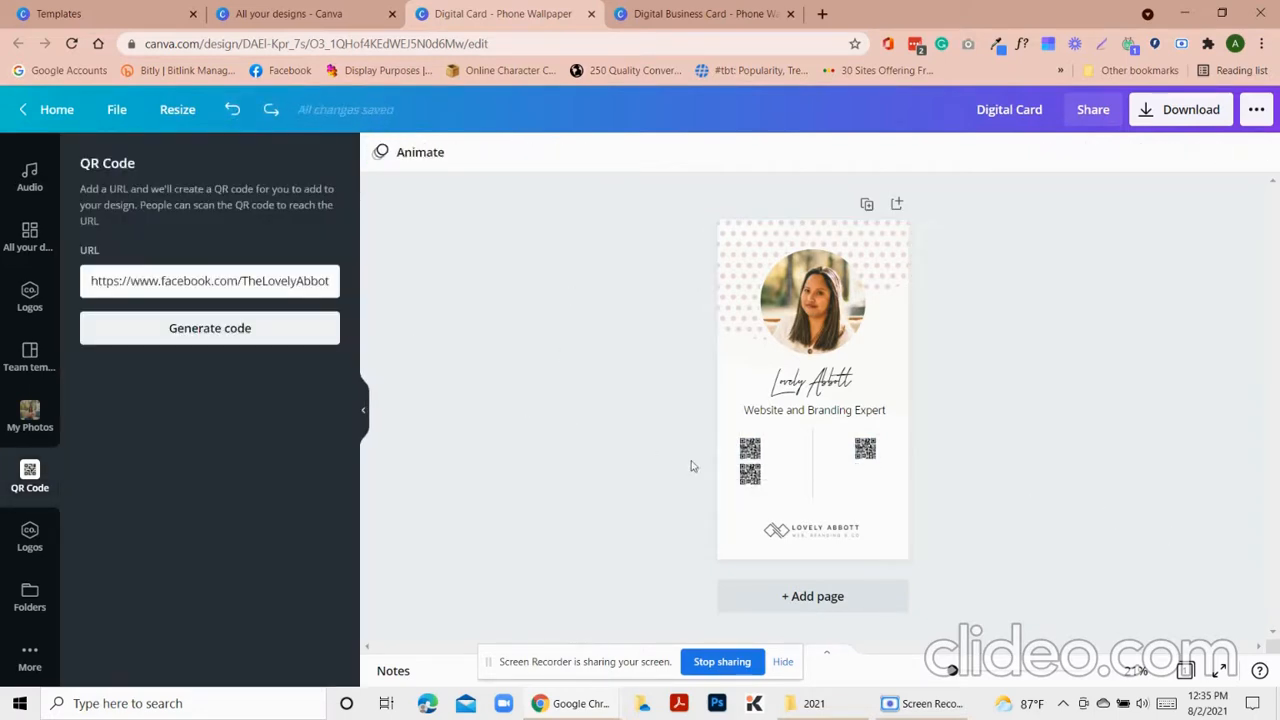
Add a rectangle, shrink it into a button-sized bar, and move it beneath the right QR code
key("r")
left_click_drag(812, 240, 835, 522)
left_click_drag(878, 569, 866, 476)
left_click(861, 448)
left_click(966, 509)
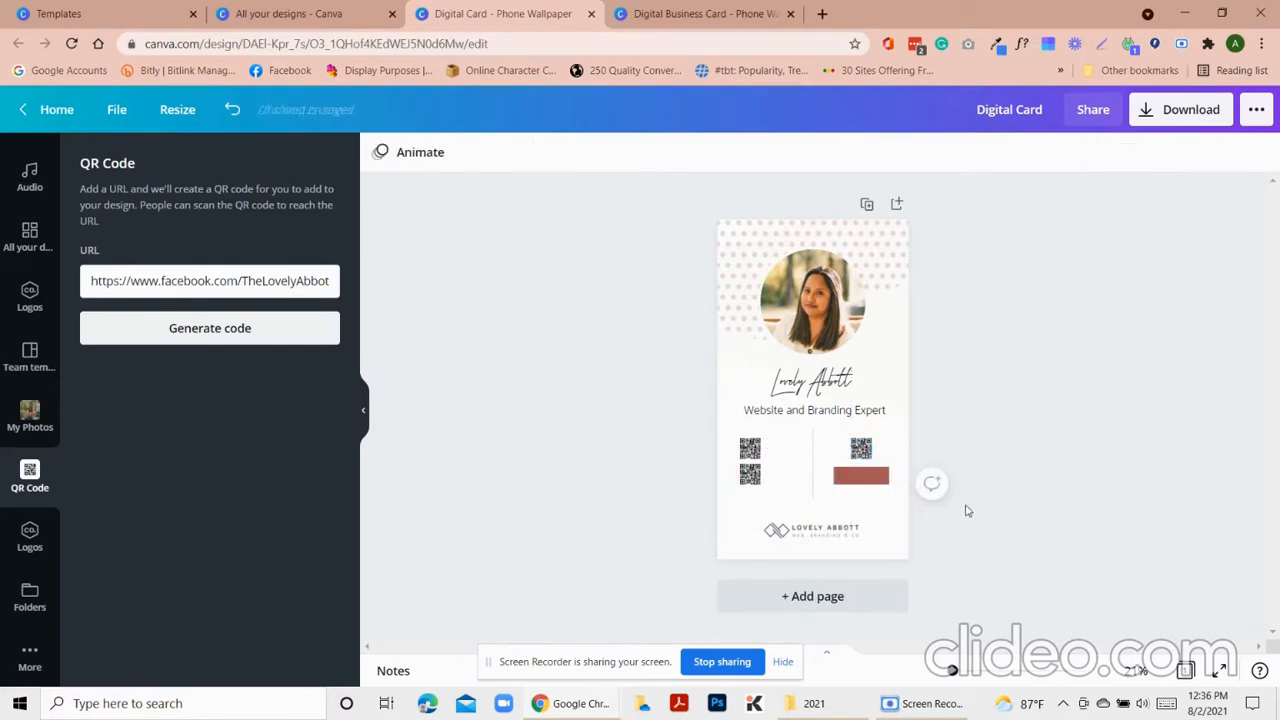
left_click(842, 482)
left_click(1049, 517)
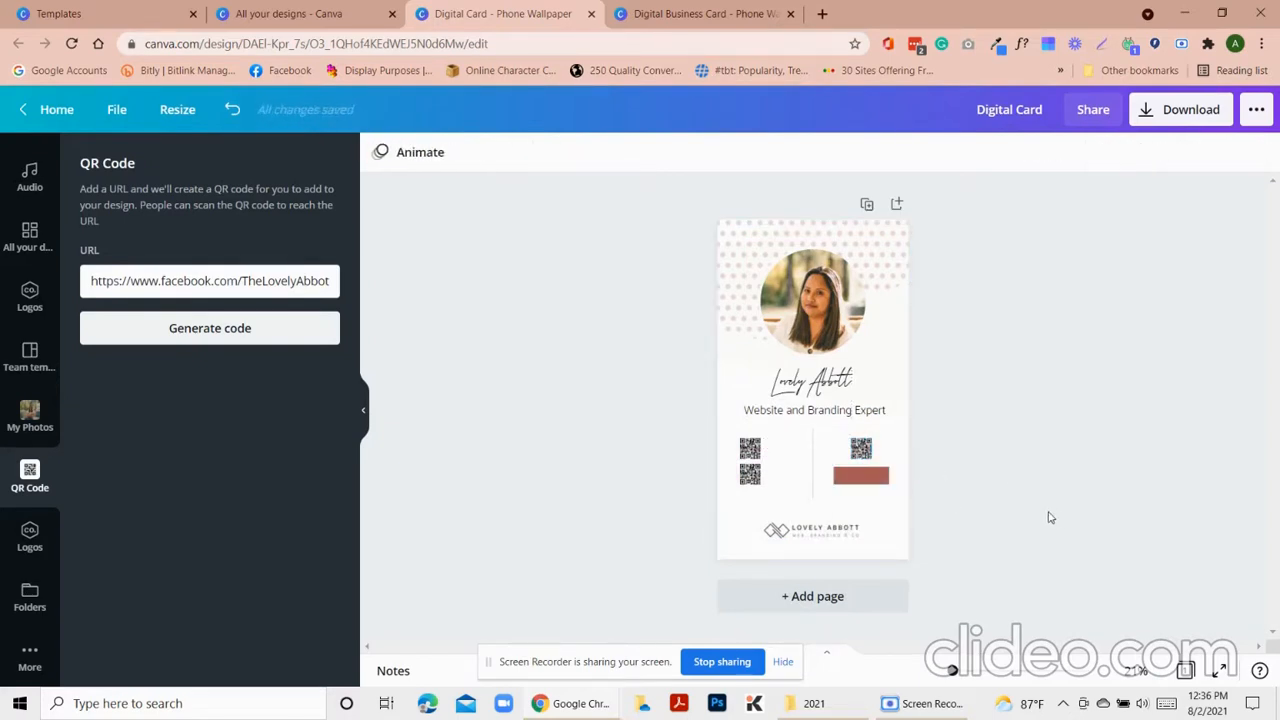
Delete the stray paragraph text box that was accidentally added
key("t")
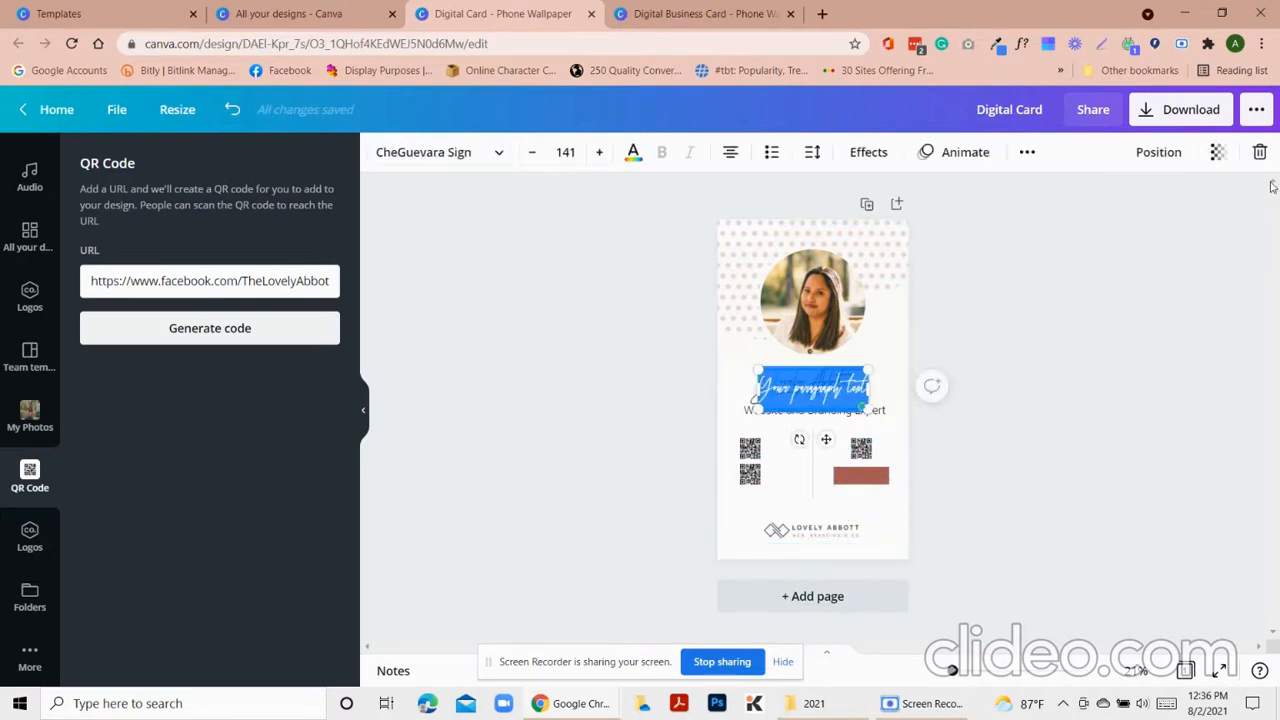
left_click(1260, 152)
scroll(26, 255, "up", 5)
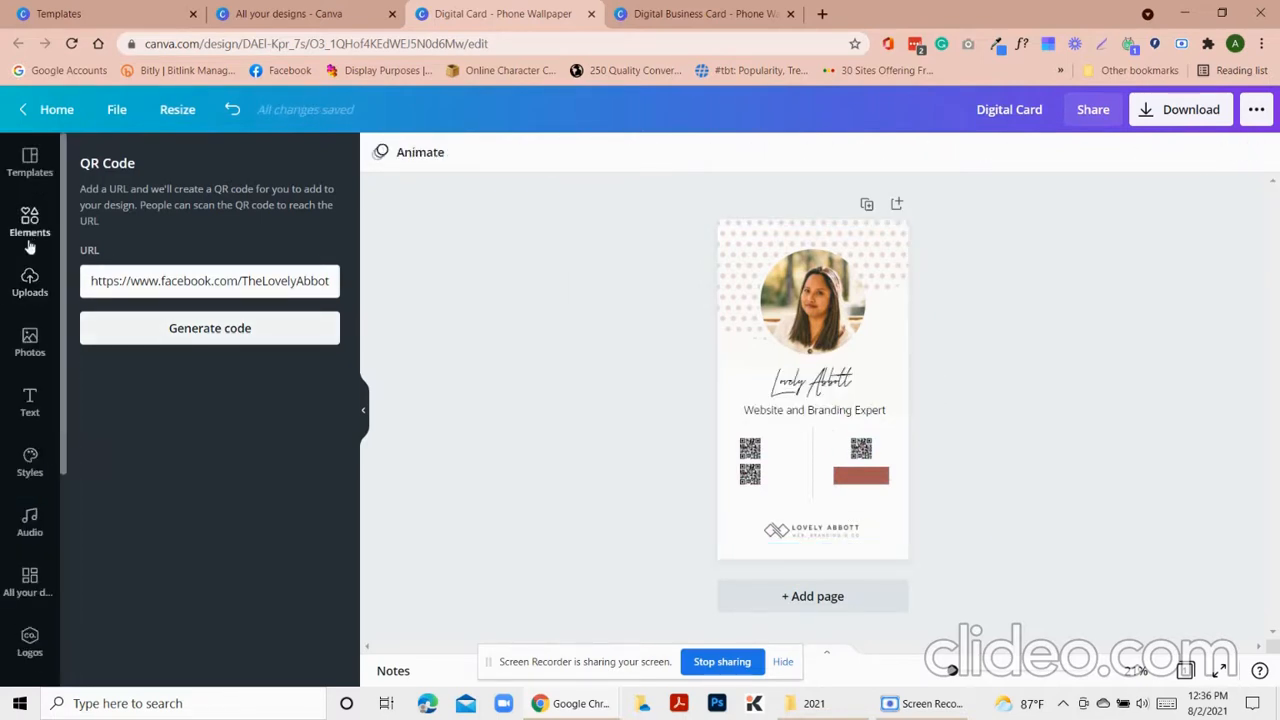
Add a small body-text box onto the rust bar in light cream at size 16
left_click(30, 402)
left_click(229, 336)
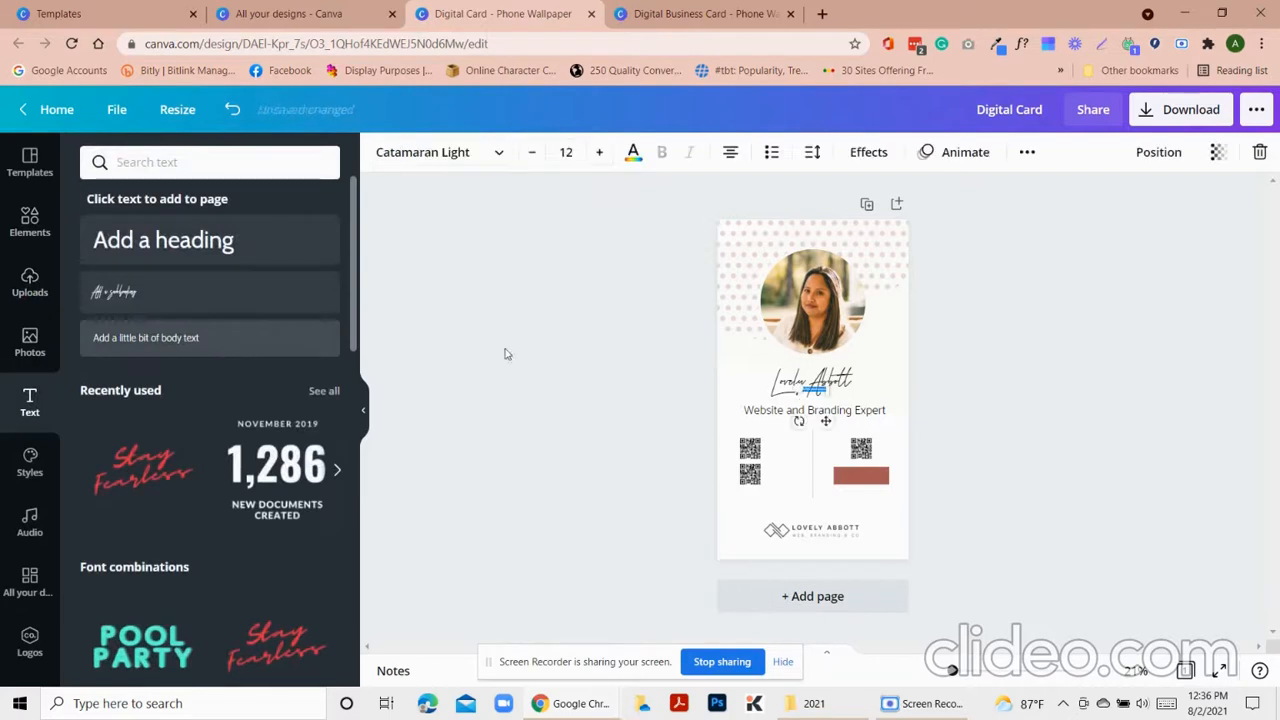
left_click_drag(826, 421, 875, 508)
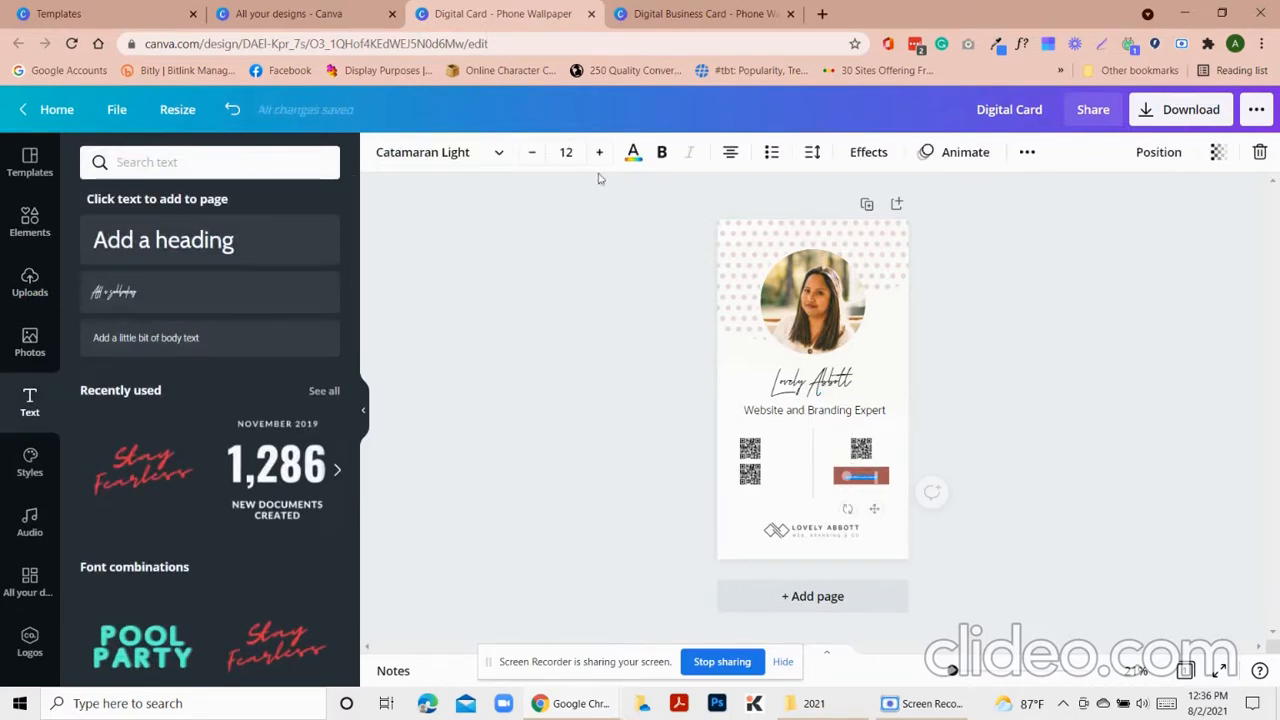
left_click(633, 152)
left_click(231, 343)
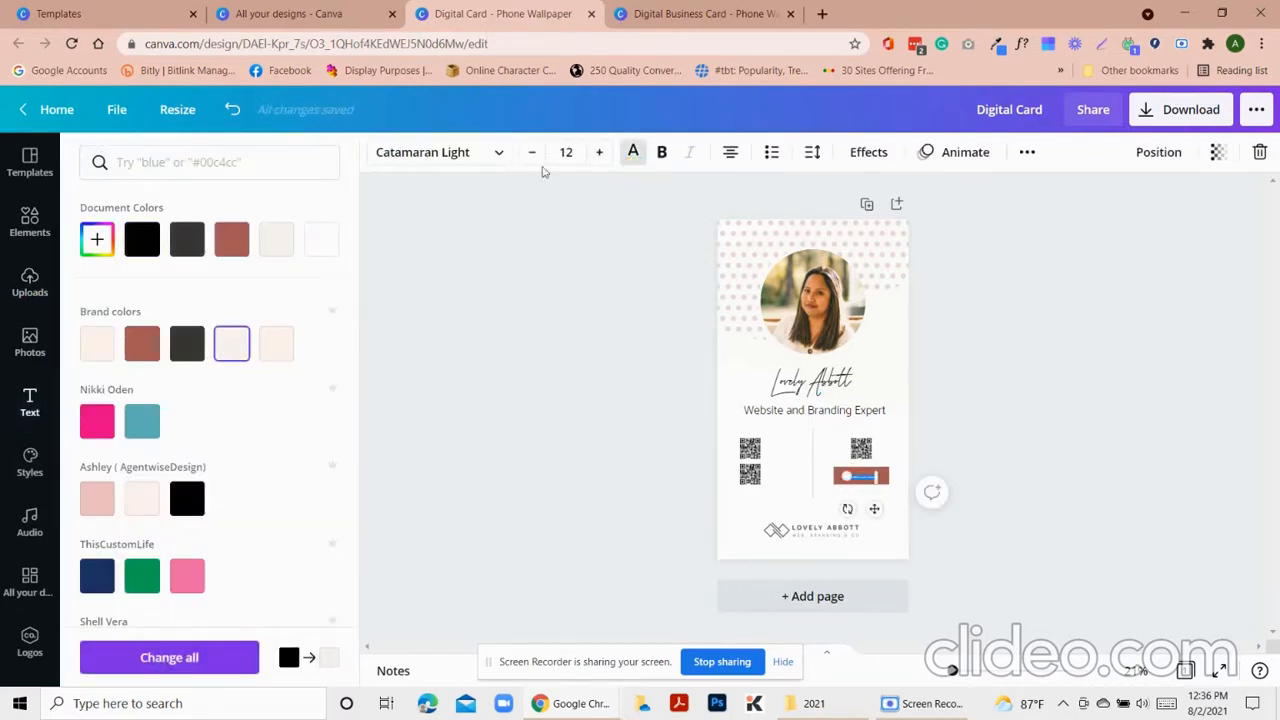
left_click(599, 152)
left_click(566, 152)
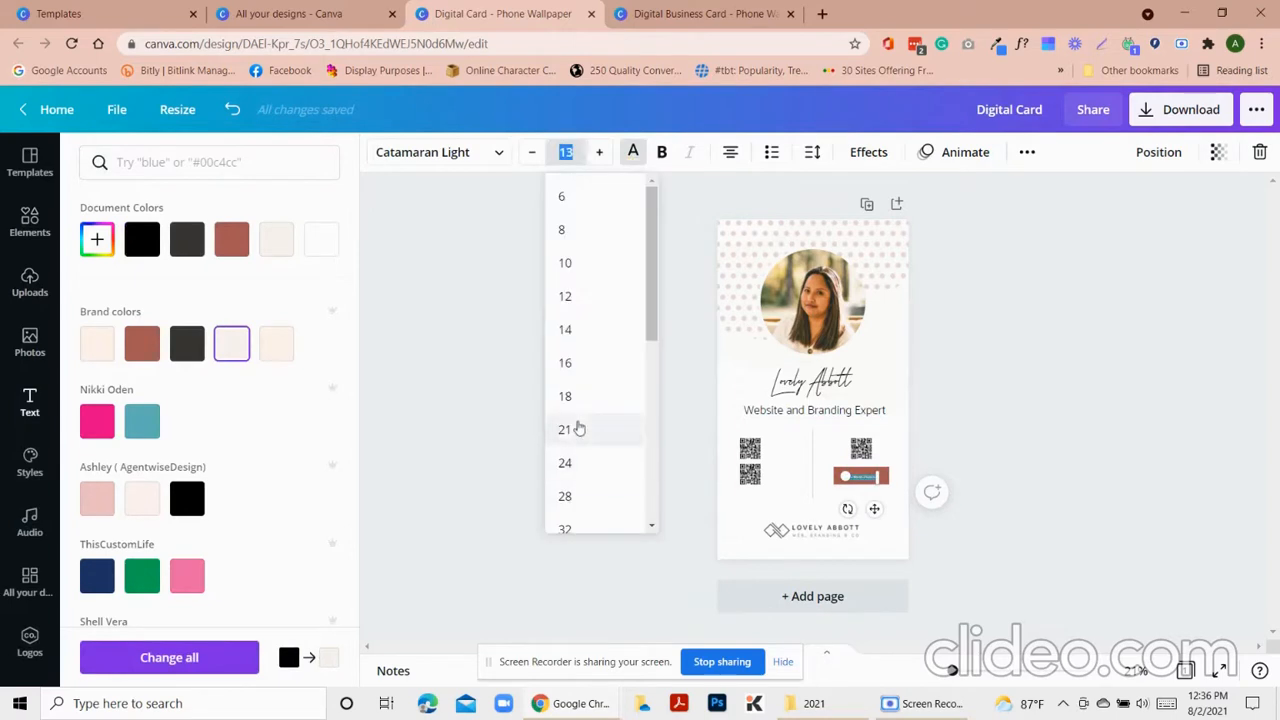
left_click(566, 363)
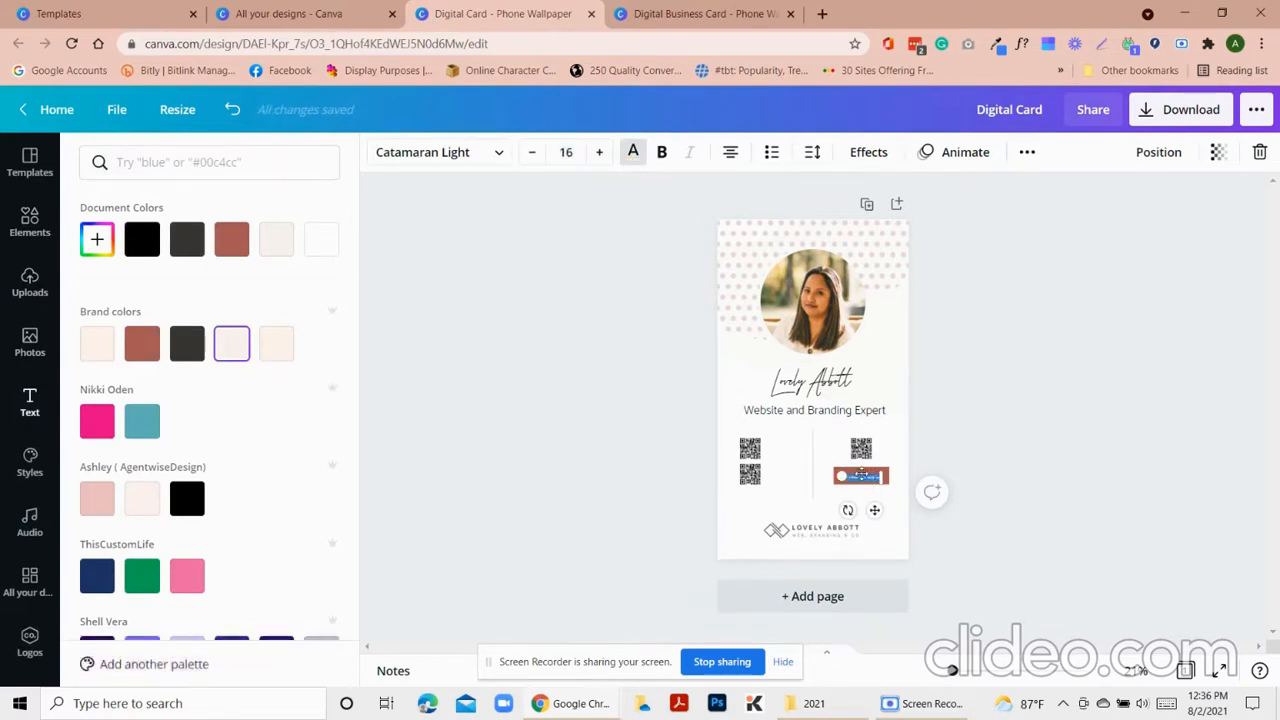
Replace the placeholder text with the SCHEDULE A CALL label
key("BackSpace")
type("lic")
key("ctrl+plus")
key("ctrl+plus")
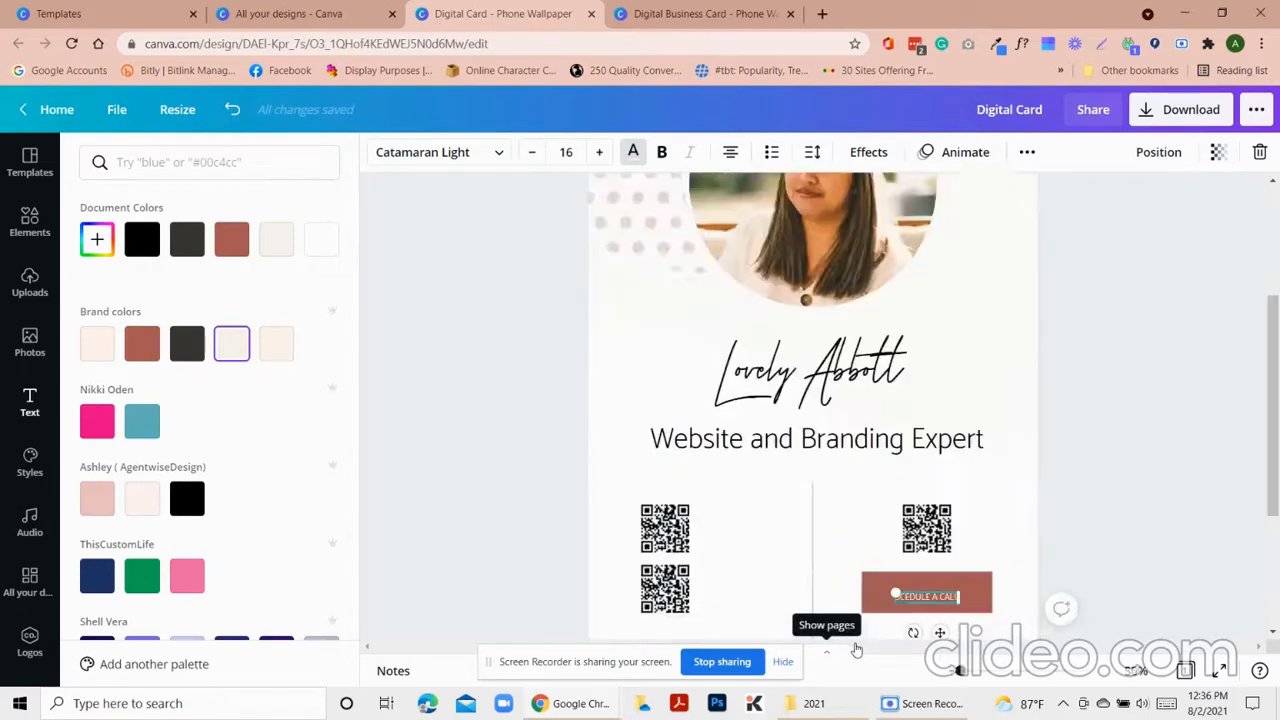
scroll(811, 436, "down", 2)
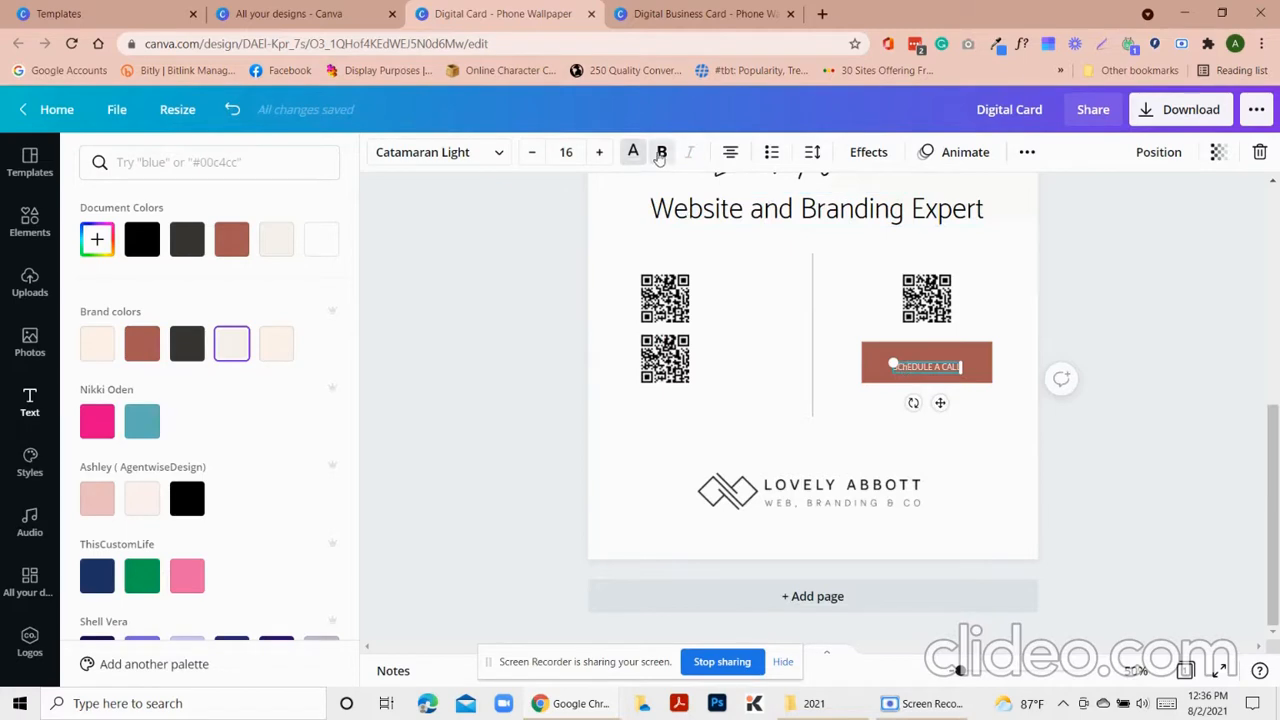
left_click(851, 467)
left_click(909, 370)
left_click(909, 372)
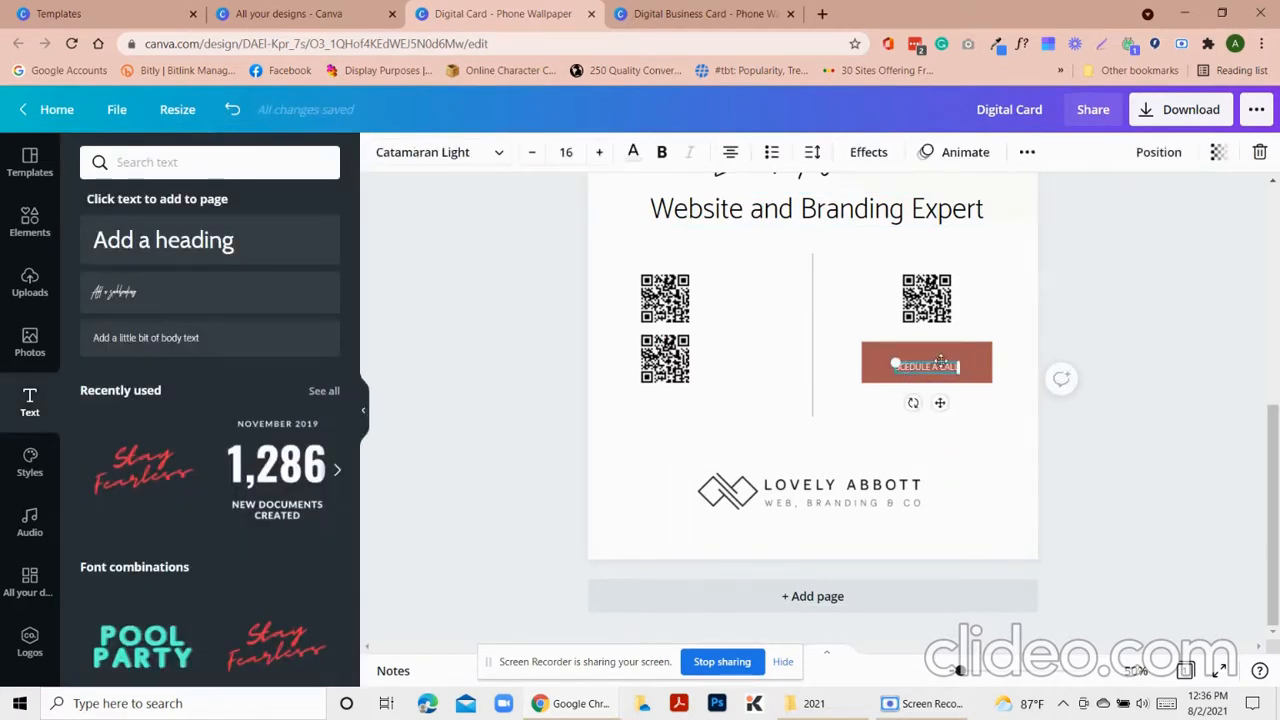
Make the SCHEDULE A CALL label bold at size 24 and centre it on the rust bar
left_click(599, 152)
left_click(599, 152)
left_click(599, 152)
left_click(599, 152)
left_click(599, 152)
left_click(668, 155)
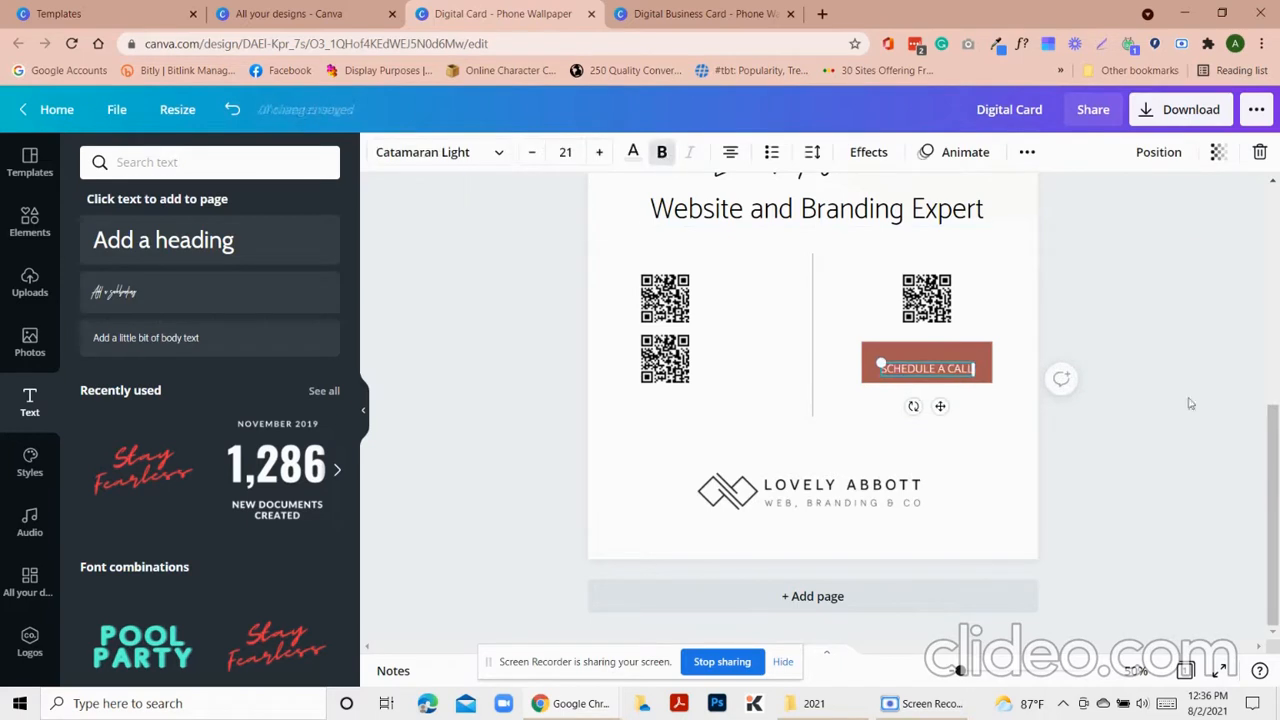
left_click(1085, 393)
left_click_drag(955, 374, 958, 362)
left_click(599, 152)
left_click(599, 152)
left_click(599, 152)
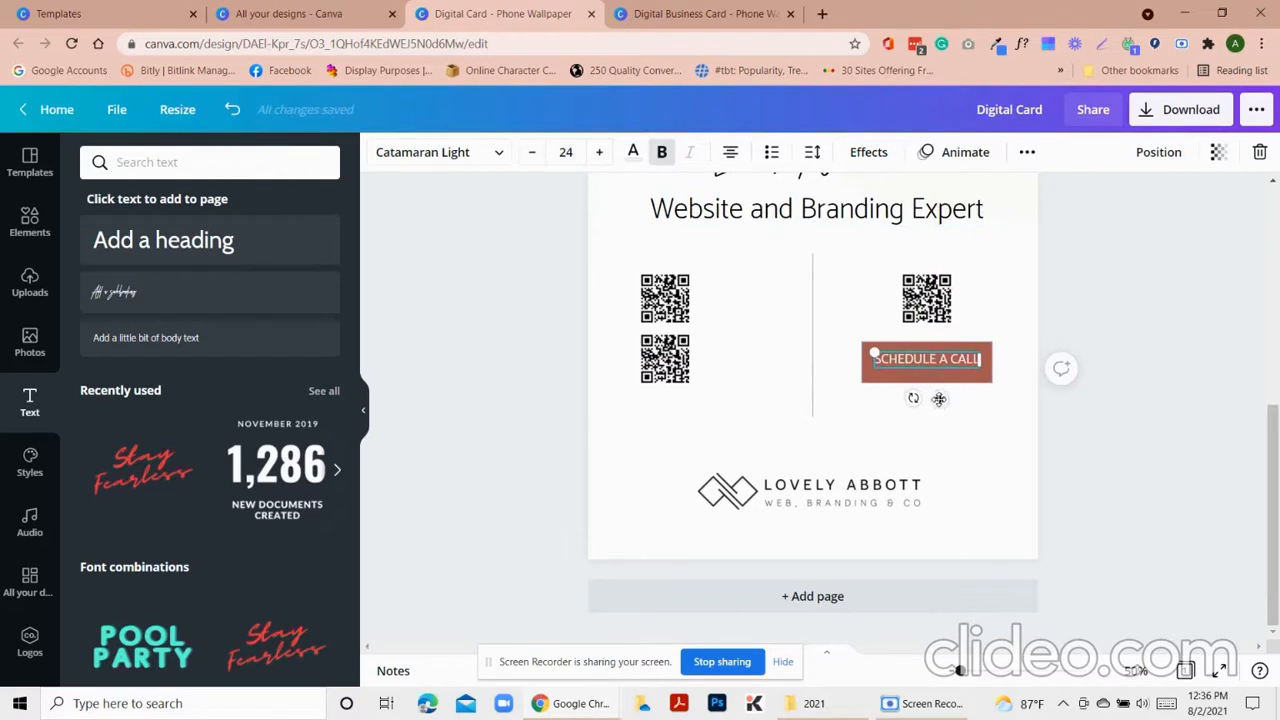
left_click_drag(939, 402, 939, 405)
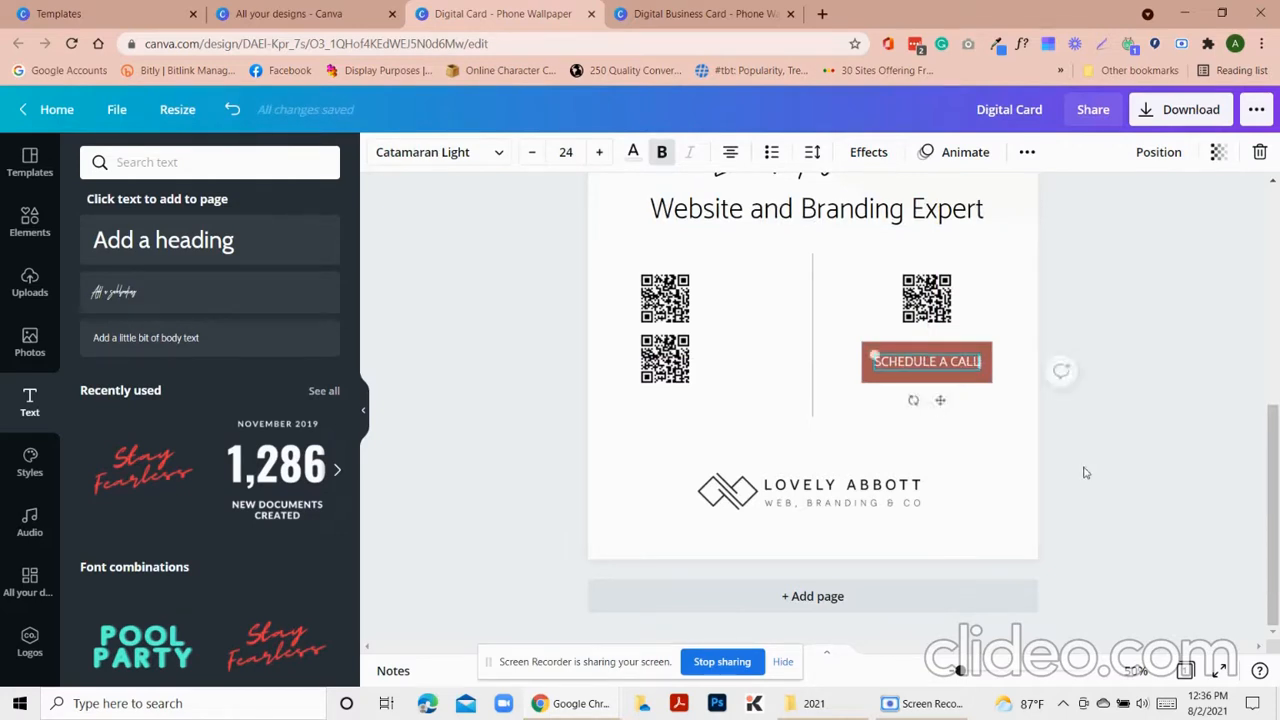
left_click(1086, 470)
left_click(942, 367)
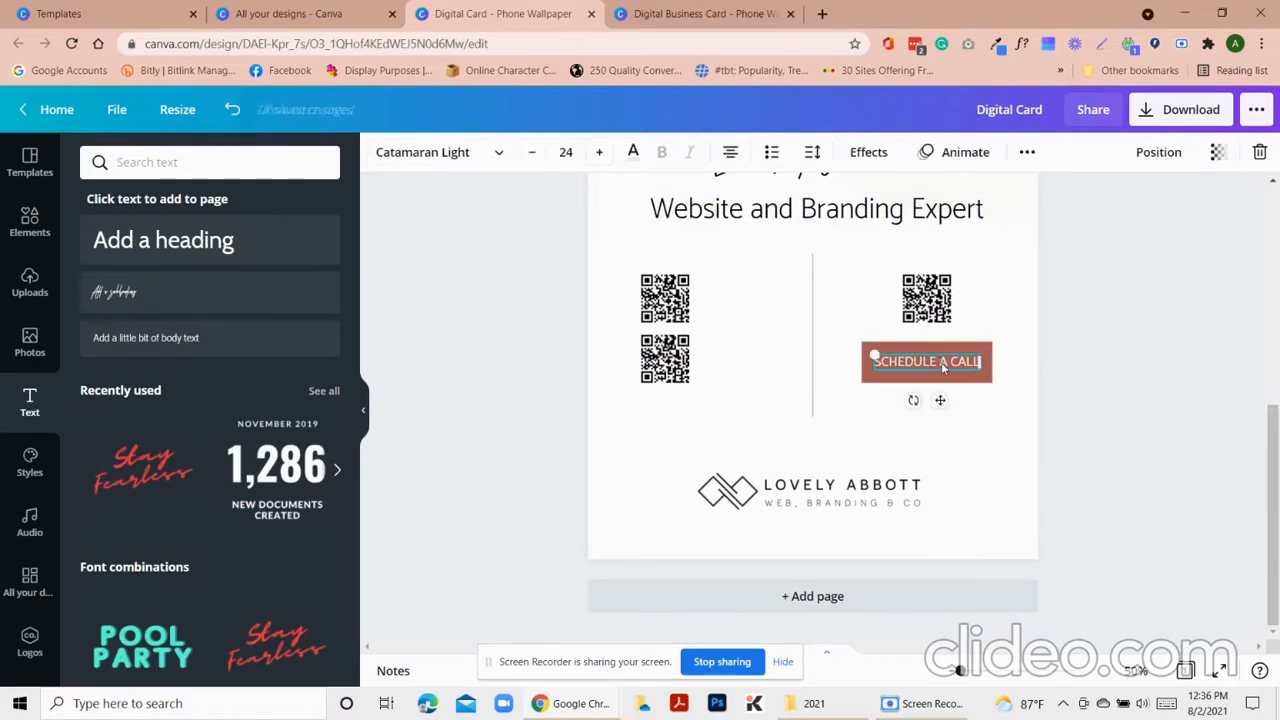
left_click(1138, 472)
scroll(1122, 571, "up", 4)
Shift the Schedule a call button slightly left in the right column
scroll(1122, 571, "down", 5)
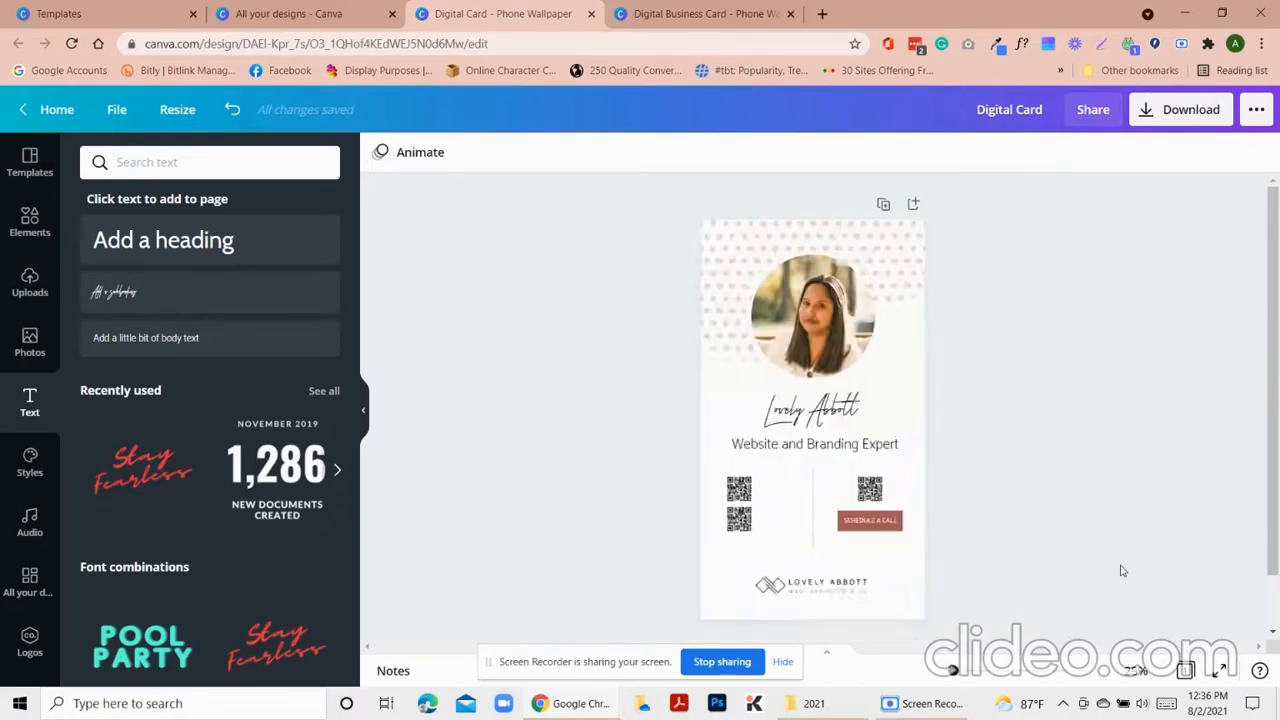
left_click(832, 538)
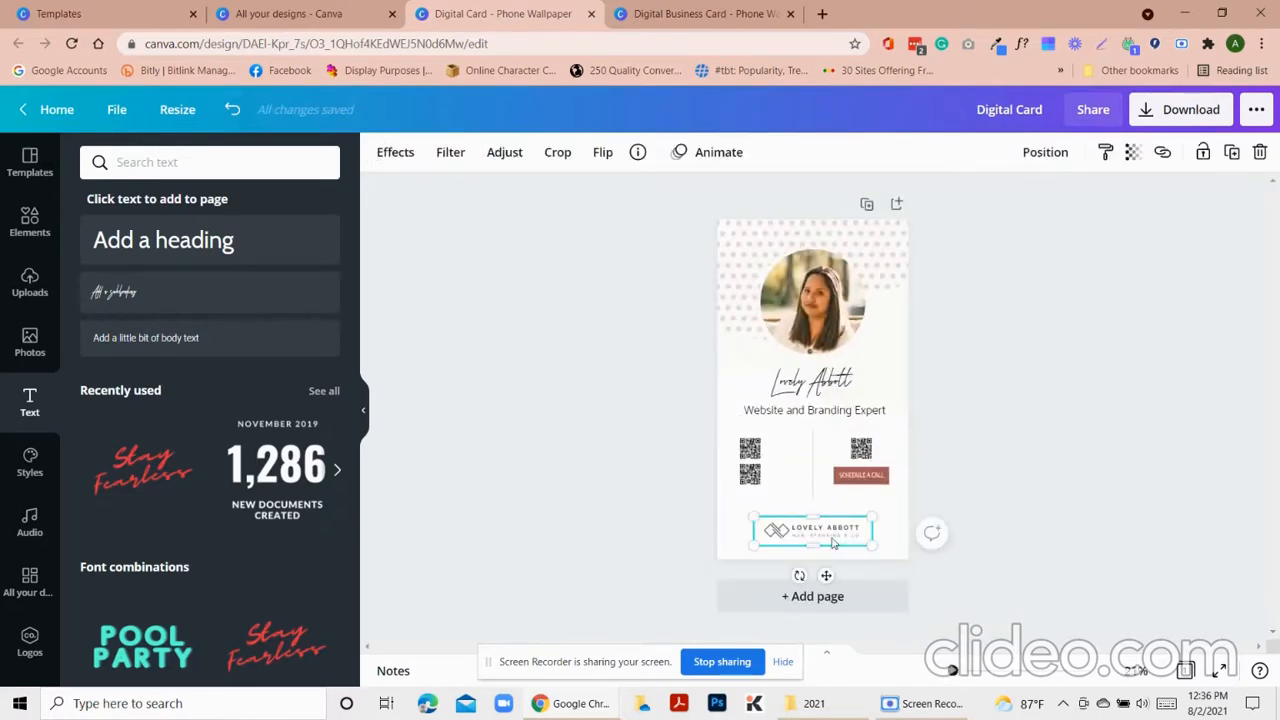
left_click(1078, 546)
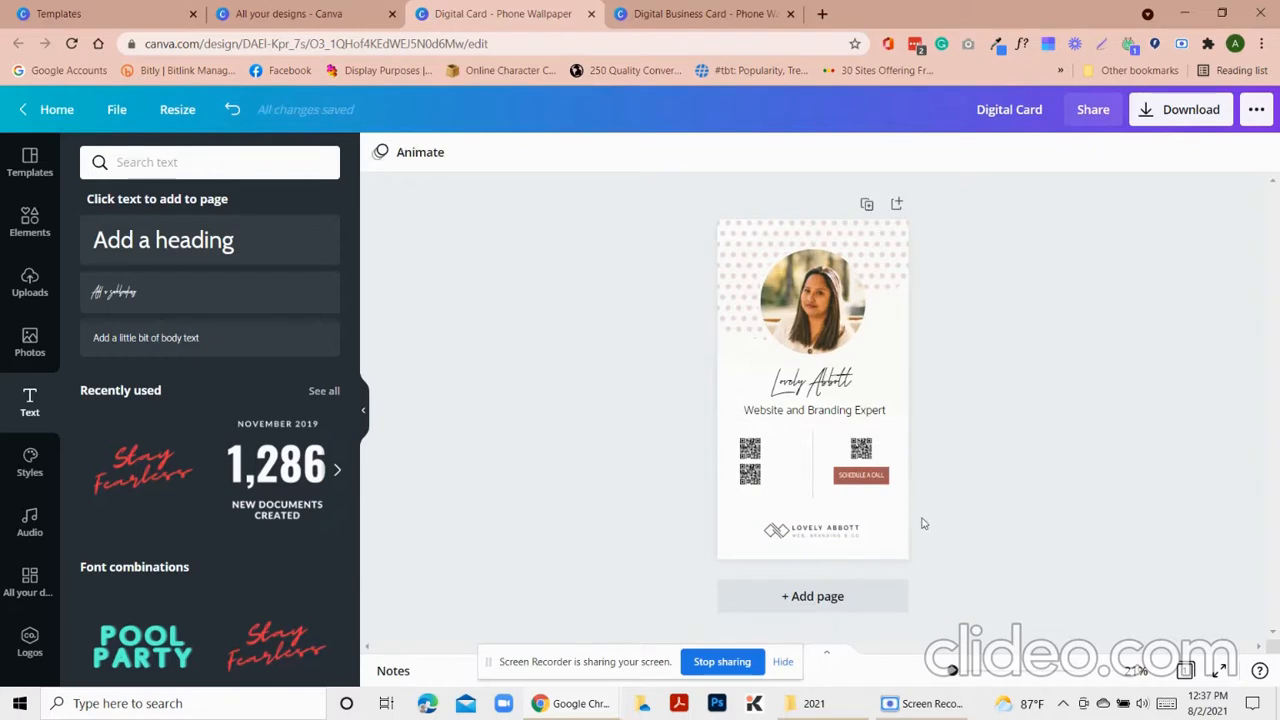
left_click_drag(863, 476, 860, 474)
left_click(861, 450)
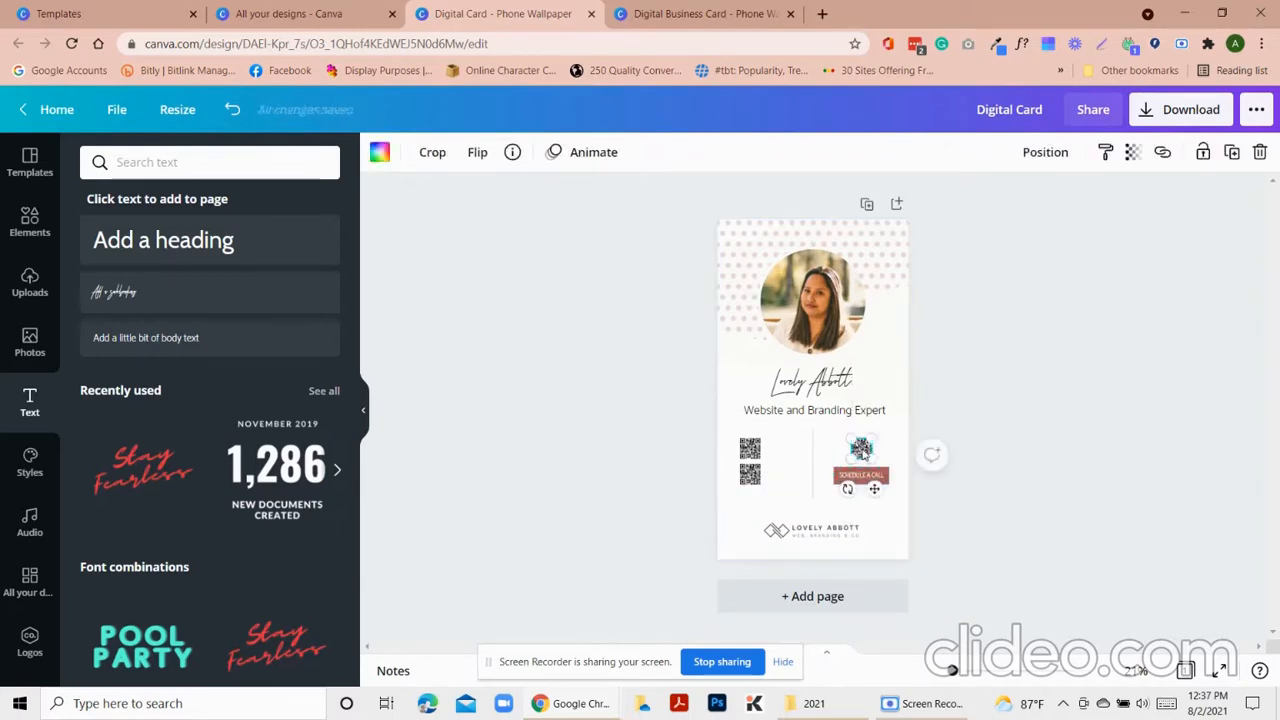
left_click(1046, 480)
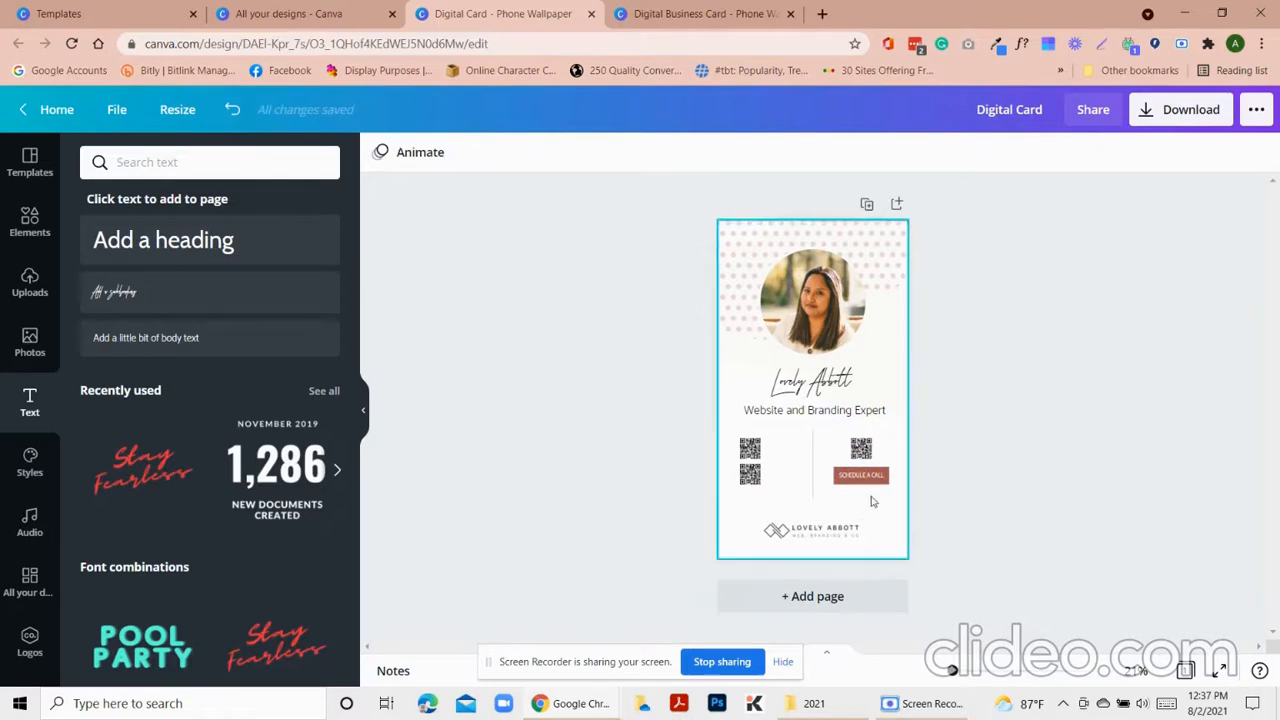
left_click(875, 481)
left_click_drag(875, 481, 866, 475)
Nudge the right QR code two steps left so it centres above the button
left_click(895, 457)
left_click(862, 450)
key("Left")
key("Left")
key("Left")
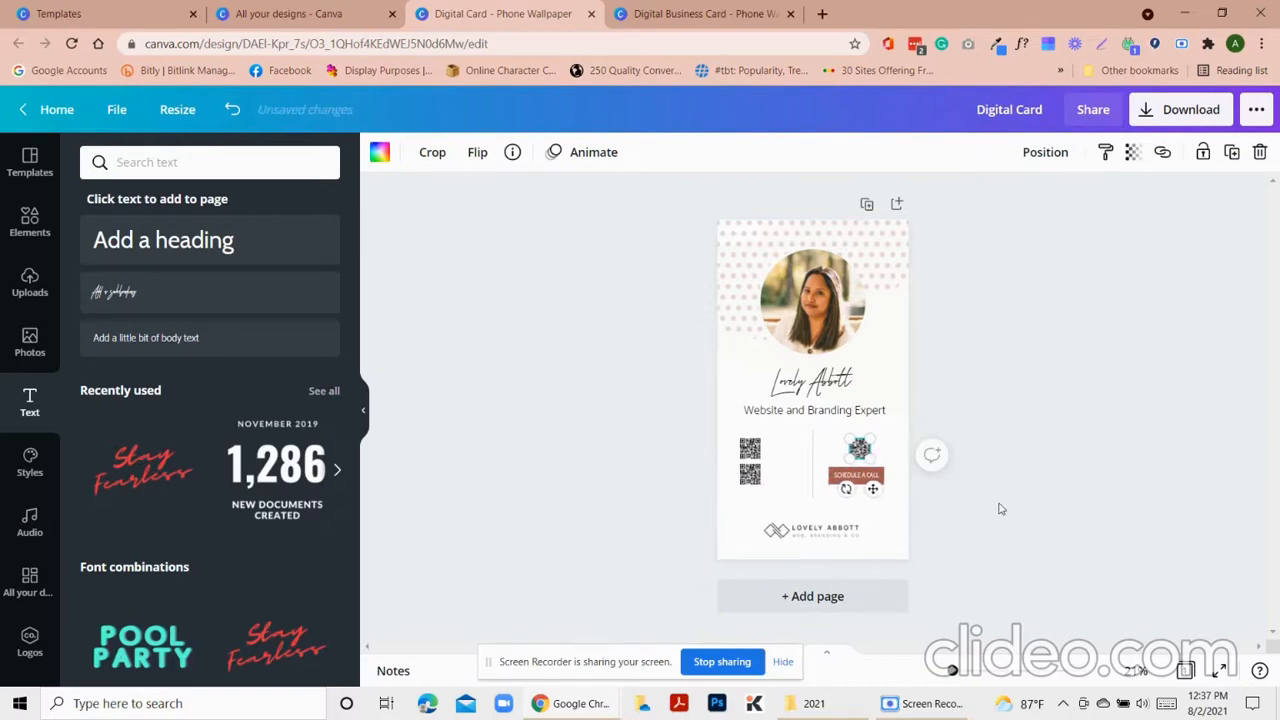
key("Left")
key("Left")
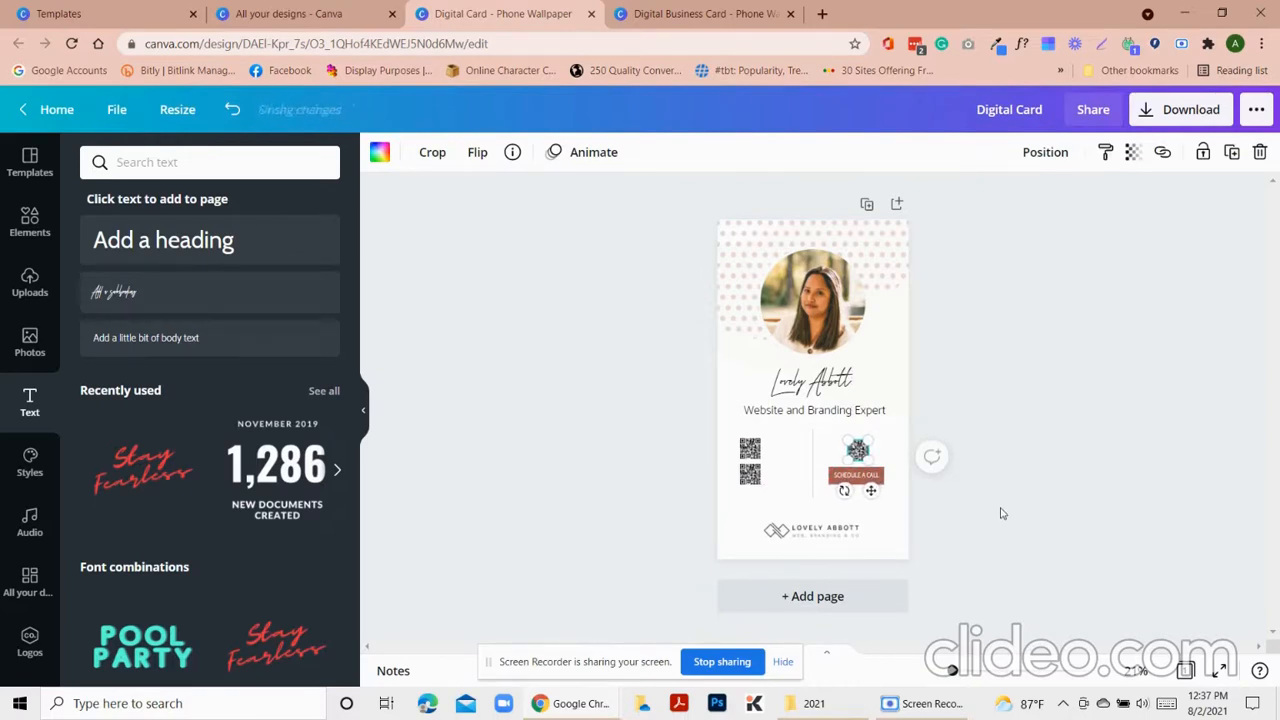
left_click(893, 517)
left_click_drag(893, 510, 721, 428)
left_click(1082, 513)
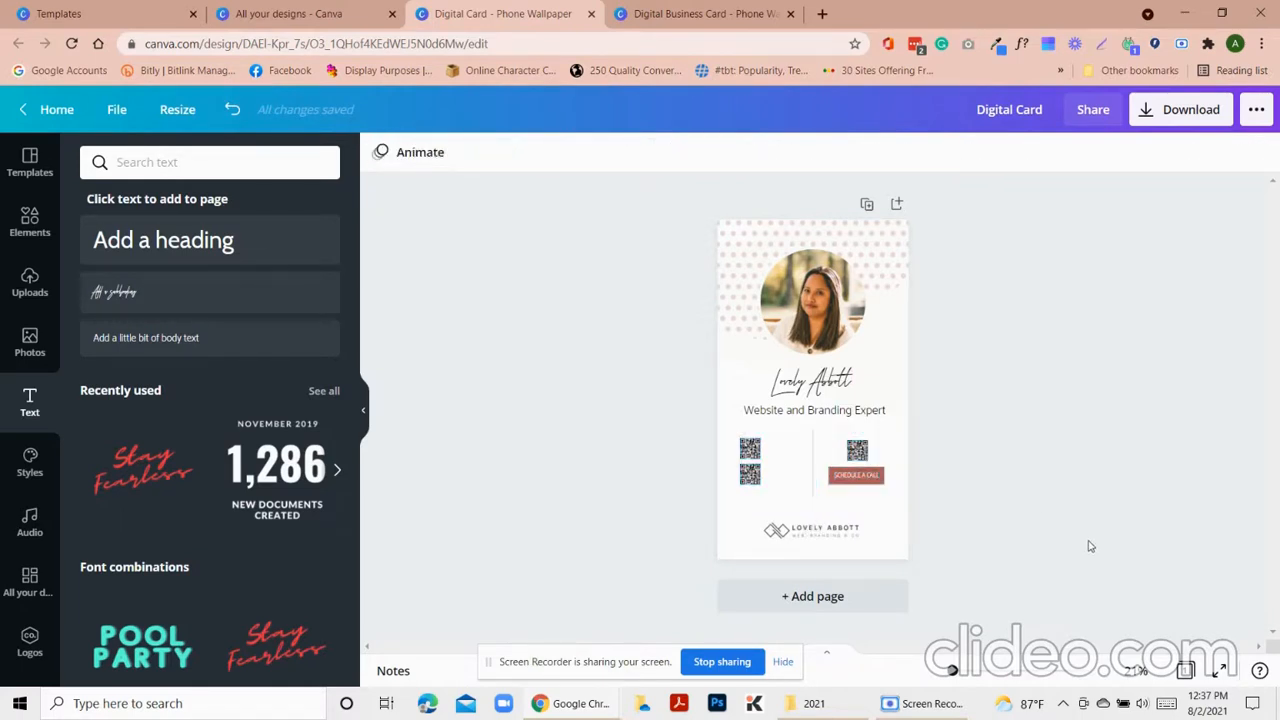
Copy the subtitle beside the QR codes and set the copy to size 18
left_click(815, 412)
left_click(557, 412)
left_click(780, 414)
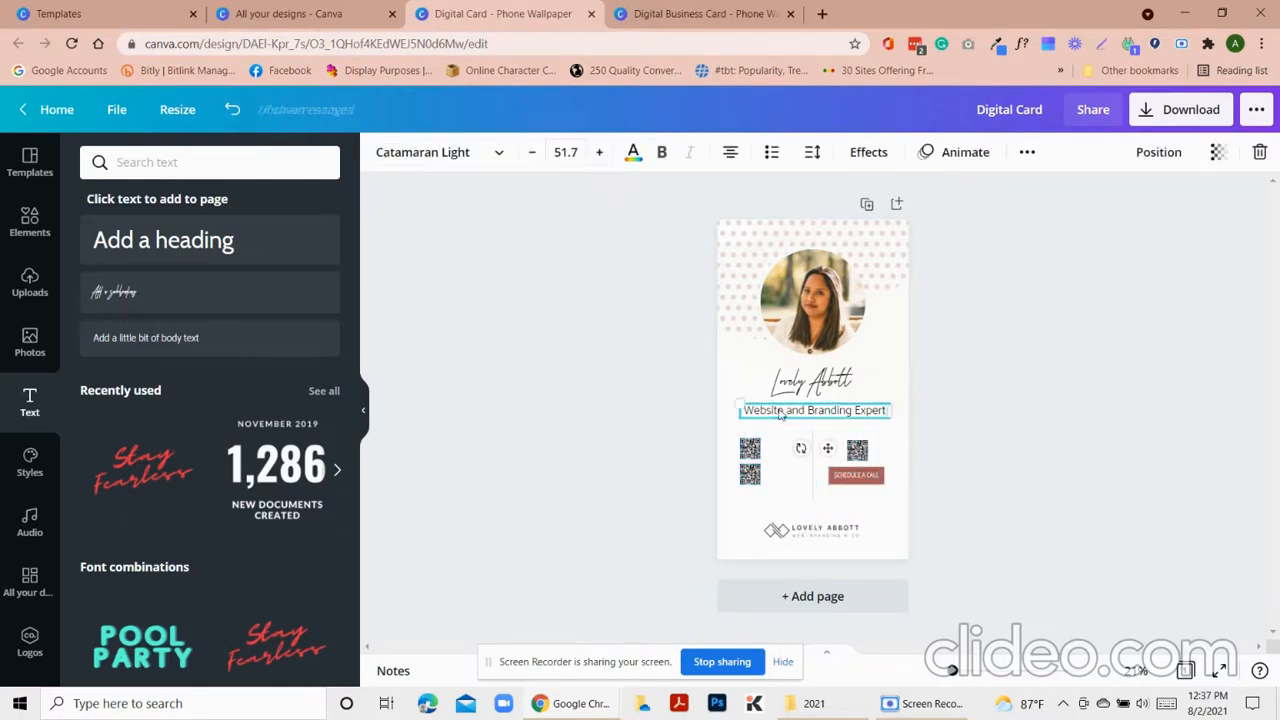
left_click_drag(780, 414, 800, 456)
left_click(566, 152)
left_click(595, 364)
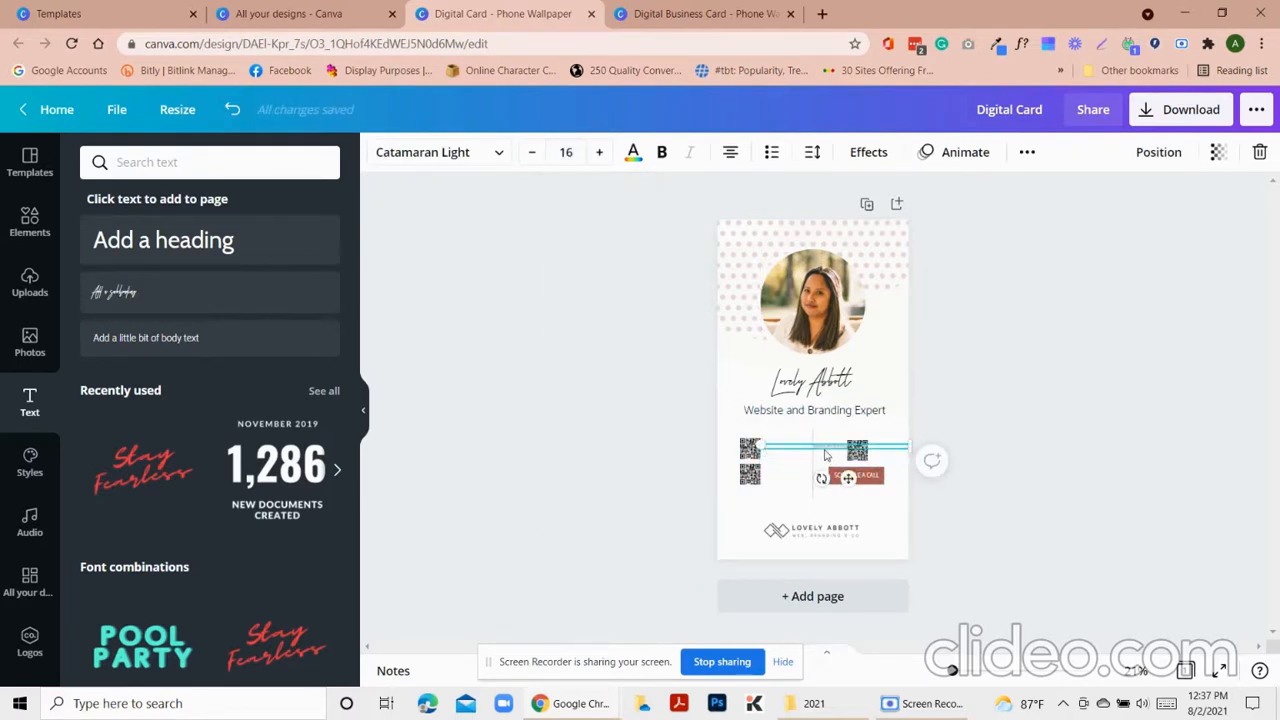
left_click(565, 152)
left_click(567, 387)
Change the copy to FACEBOOK, narrow its box, and place it beside the first QR code
double_click(813, 446)
key("BackSpace")
scroll(835, 438, "up", 2)
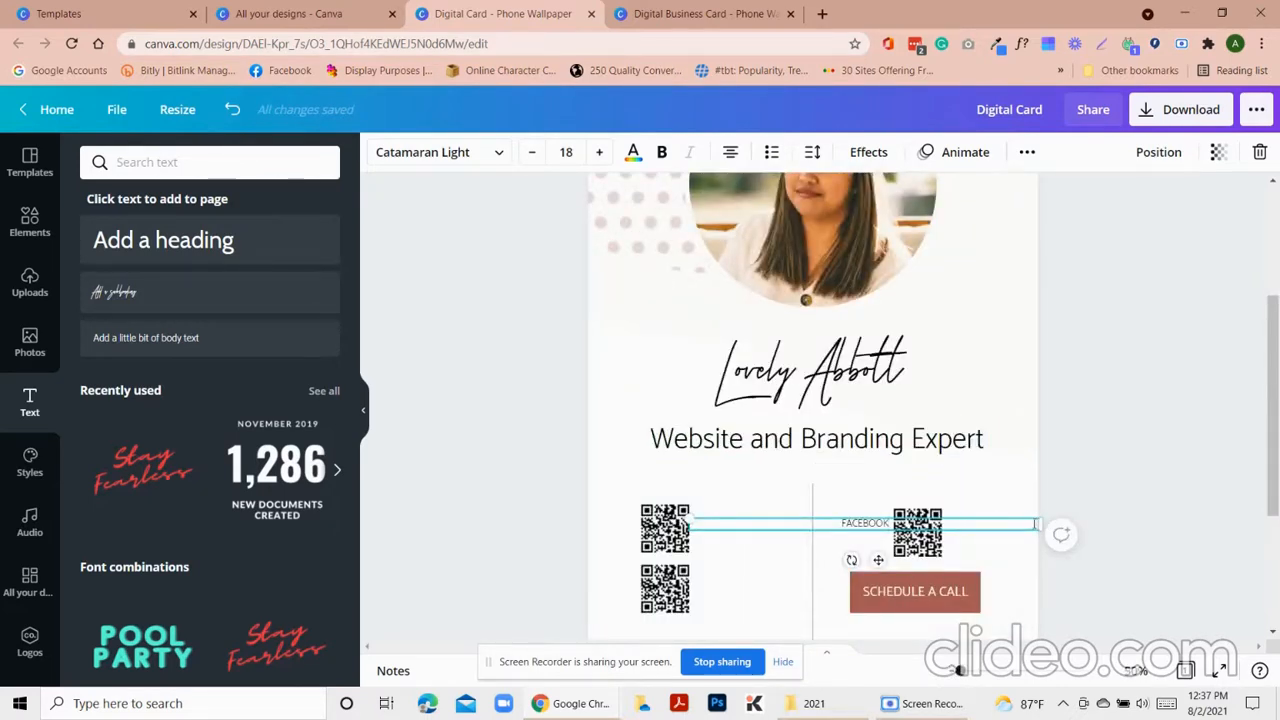
scroll(1069, 508, "up", 1)
scroll(1100, 577, "down", 3)
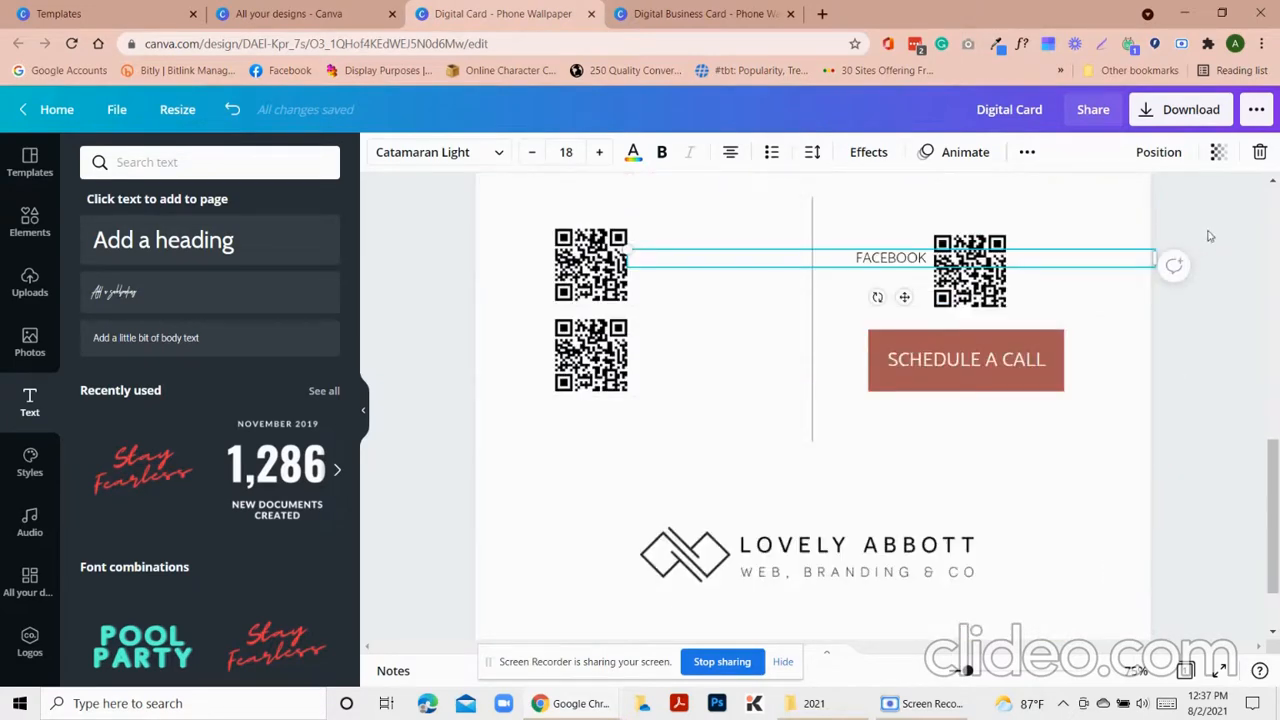
left_click_drag(1153, 262, 737, 258)
left_click_drag(706, 298, 701, 305)
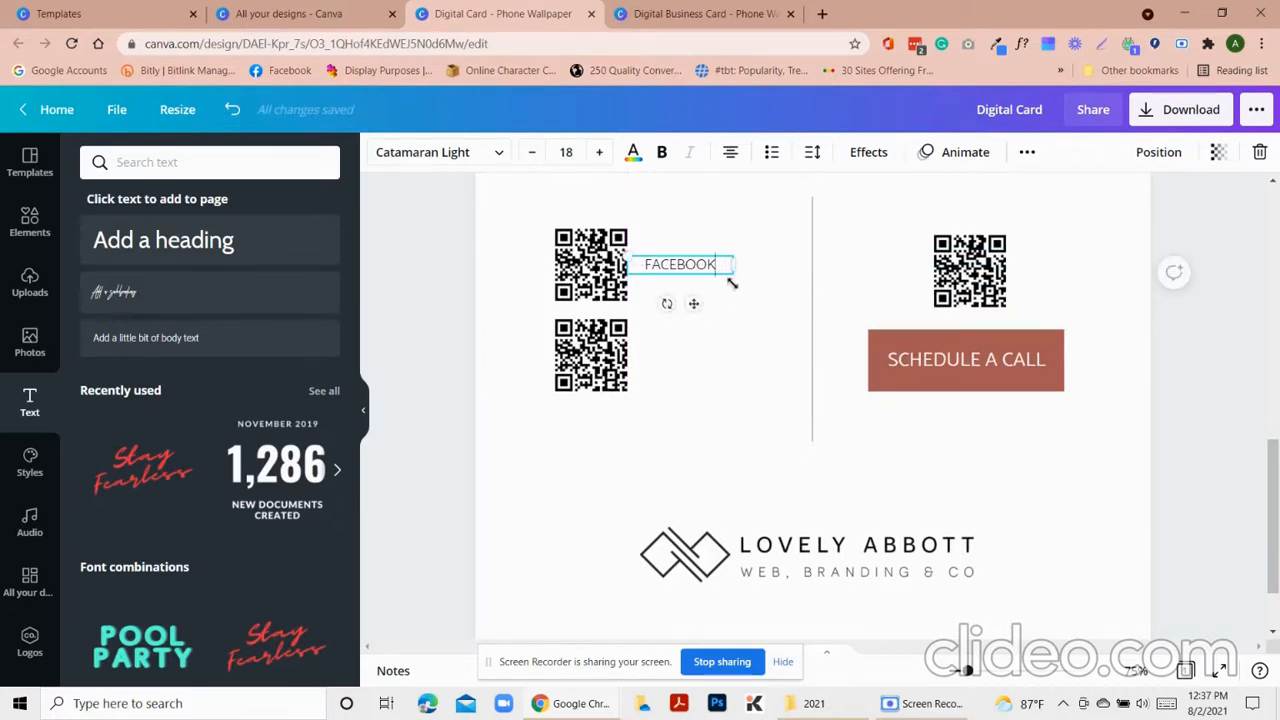
Duplicate the label beside the second QR code and change it to INSTAGRAM
key("ctrl+d")
left_click_drag(695, 312, 690, 411)
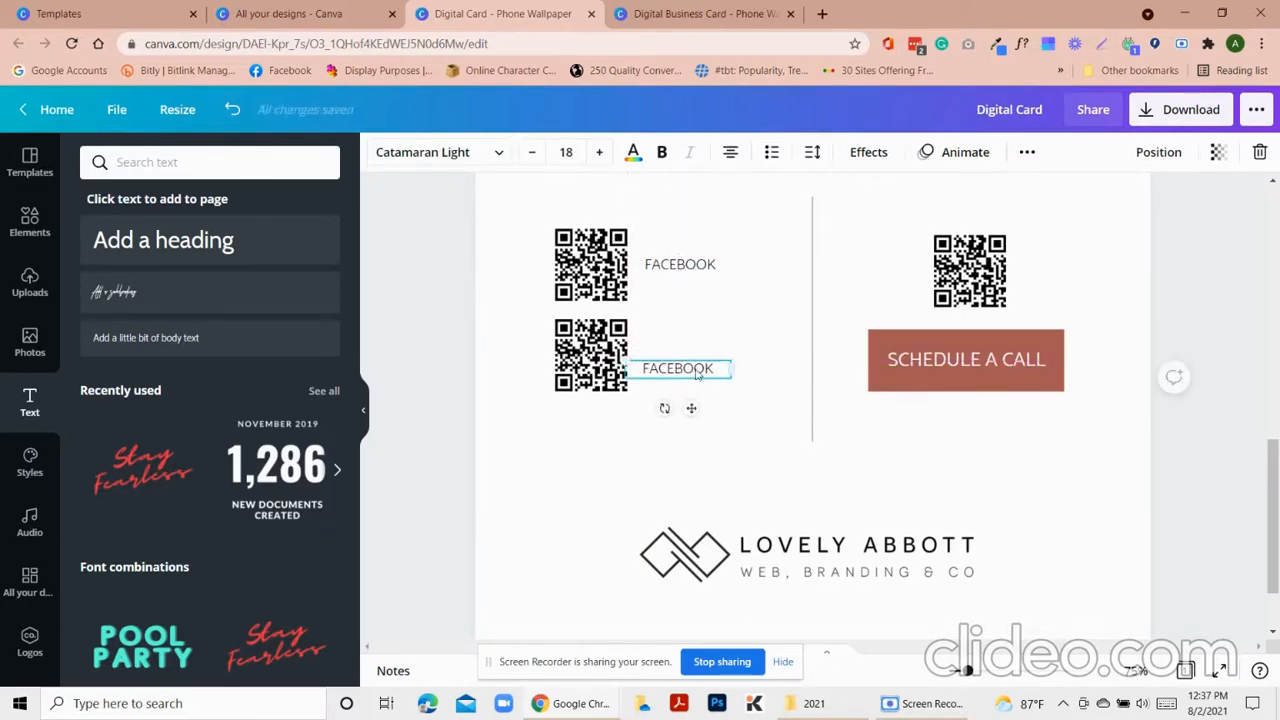
double_click(698, 368)
type("INSTAGRAM")
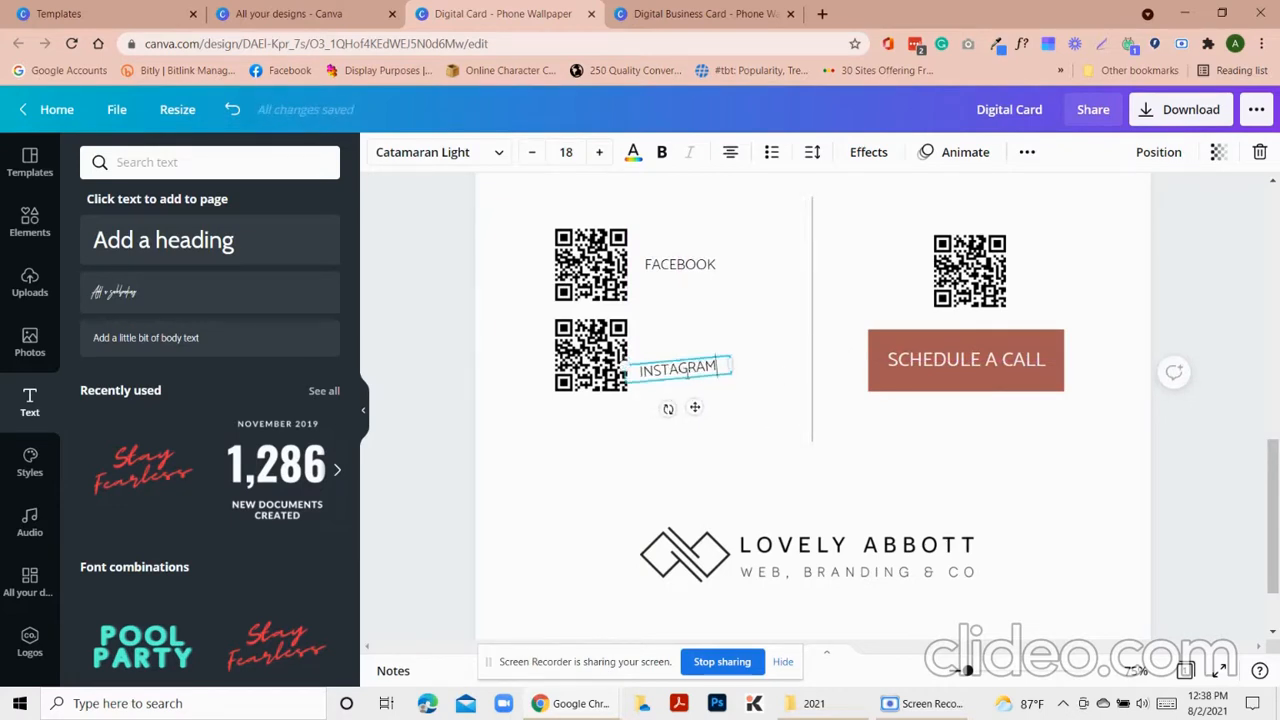
left_click(753, 438)
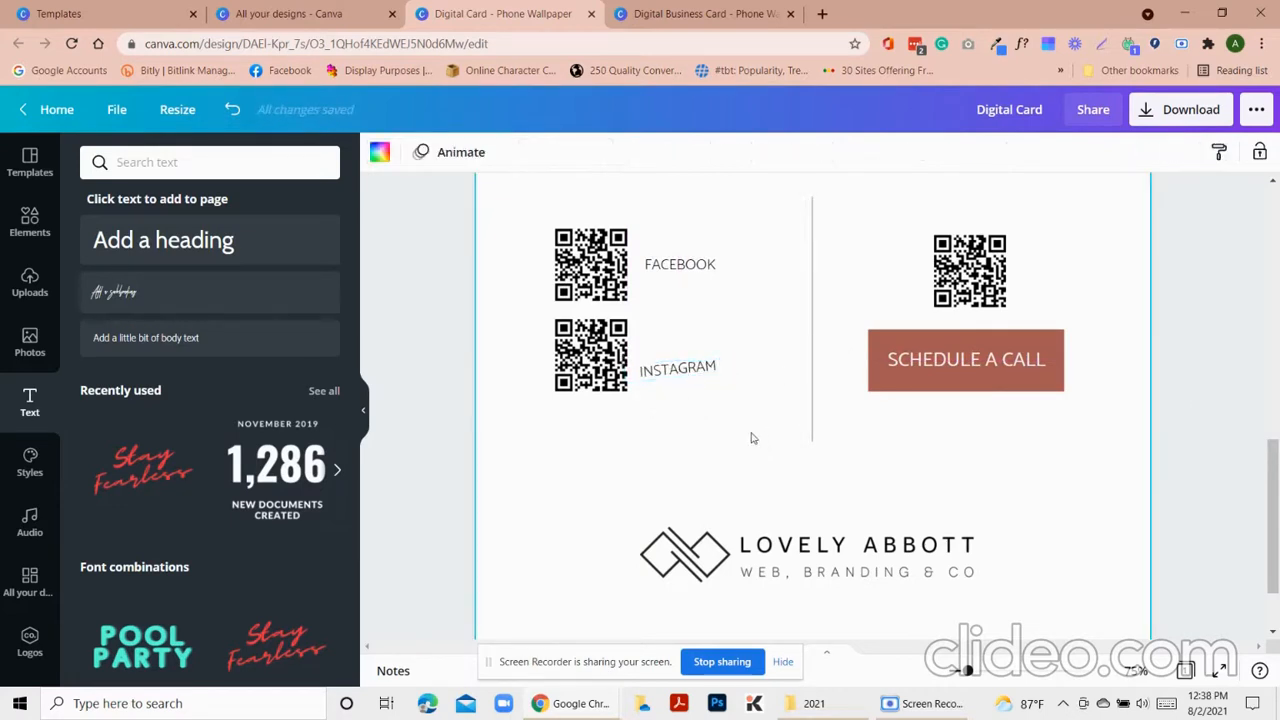
key("ctrl+z")
left_click(709, 374)
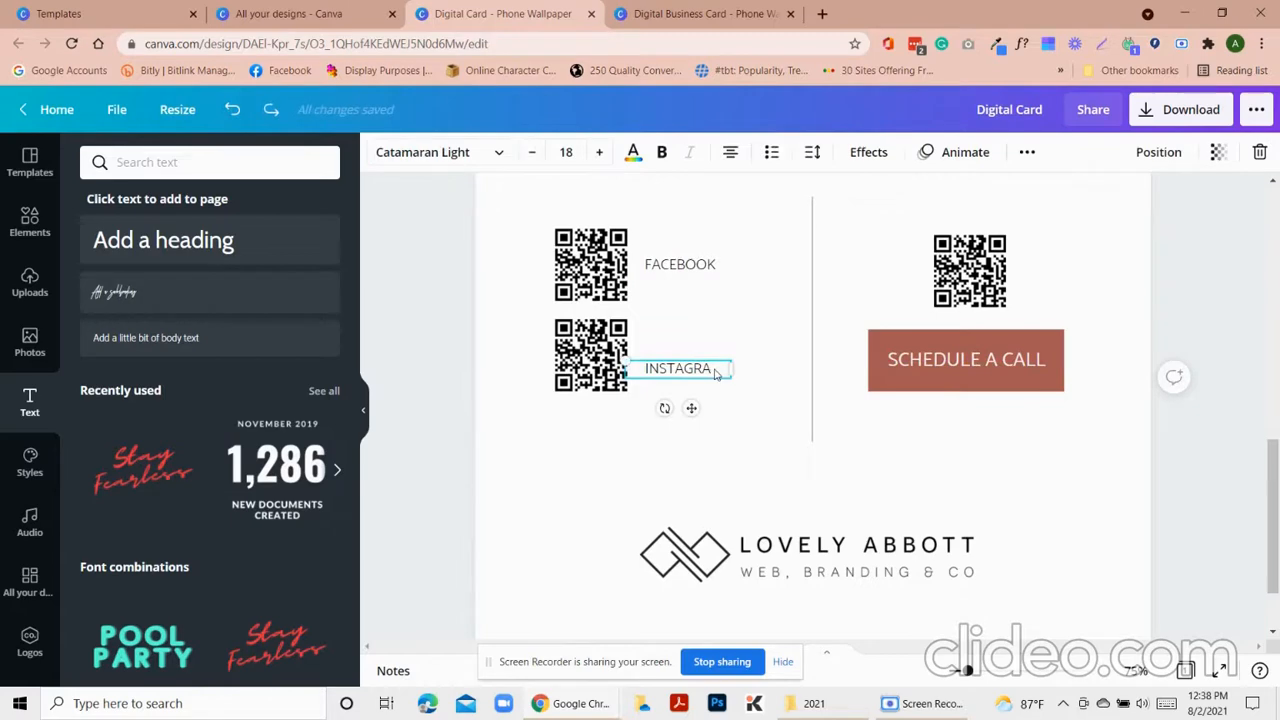
type("M")
left_click_drag(686, 370, 719, 363)
left_click(723, 417)
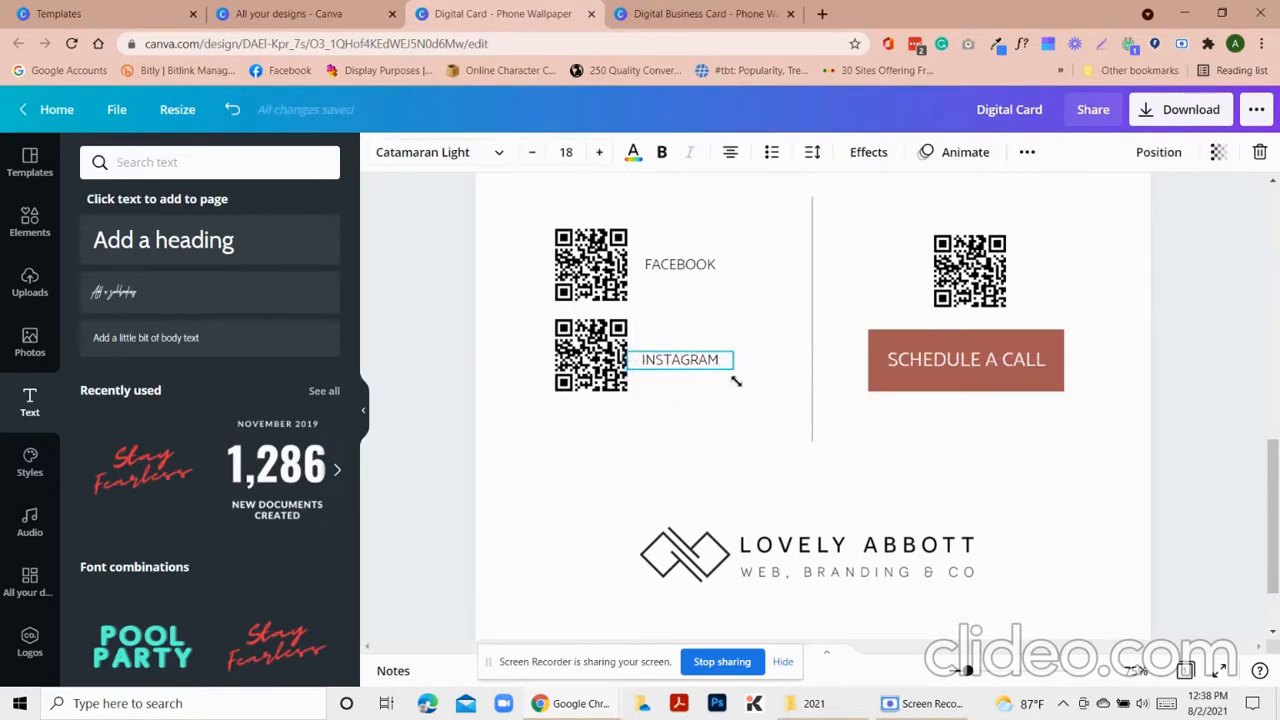
left_click(1062, 476)
scroll(1062, 476, "up", 3)
key("ctrl+minus")
key("ctrl+minus")
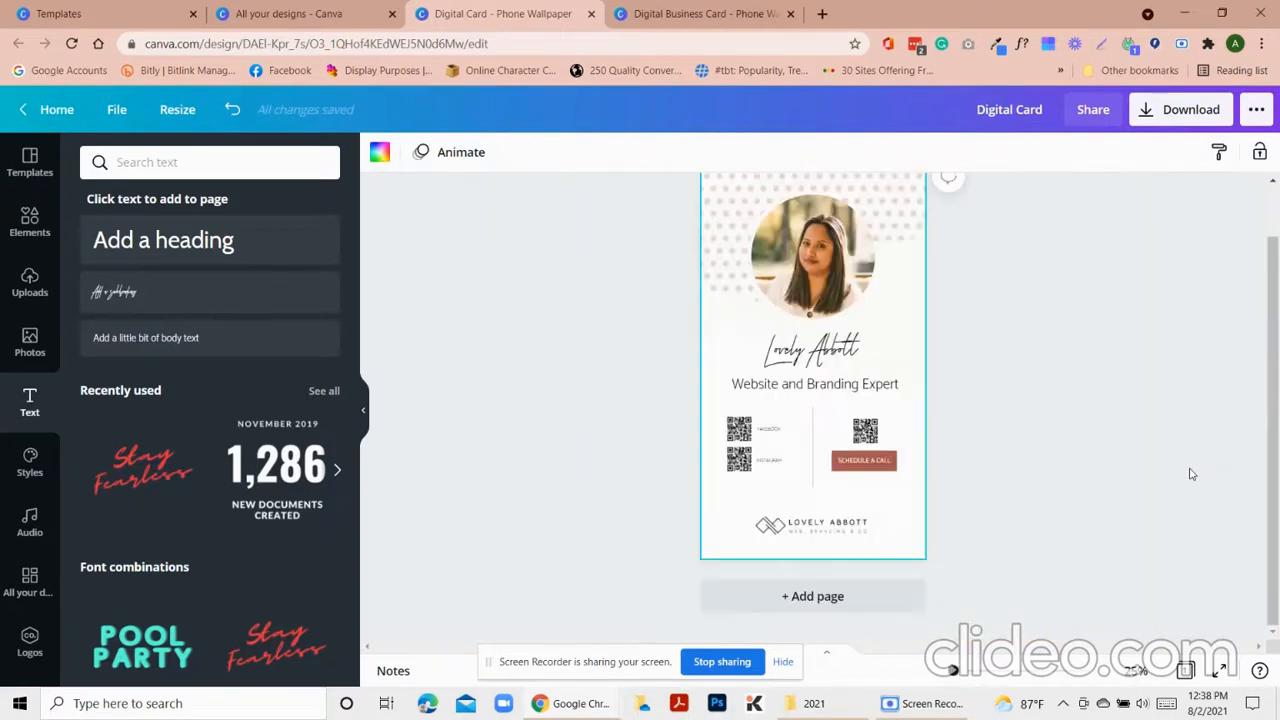
Open the Download panel showing PNG at 1080 × 1920 px
scroll(1133, 419, "up", 1)
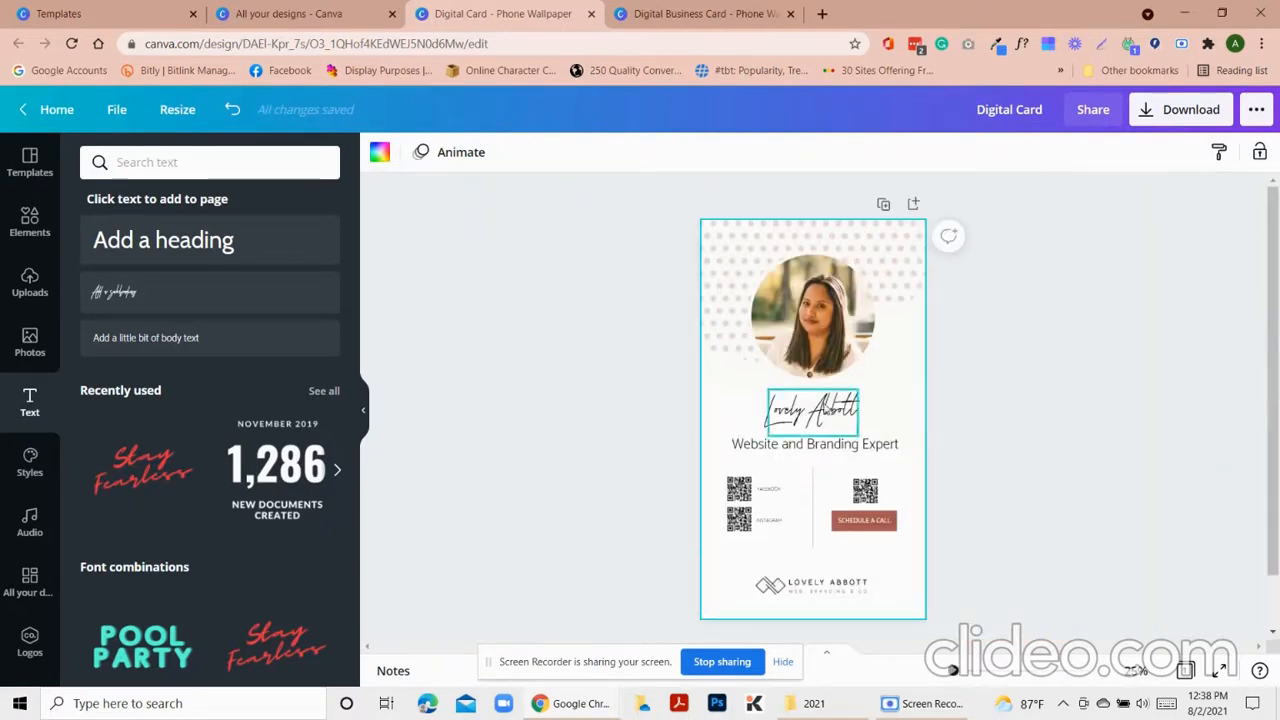
left_click(1170, 119)
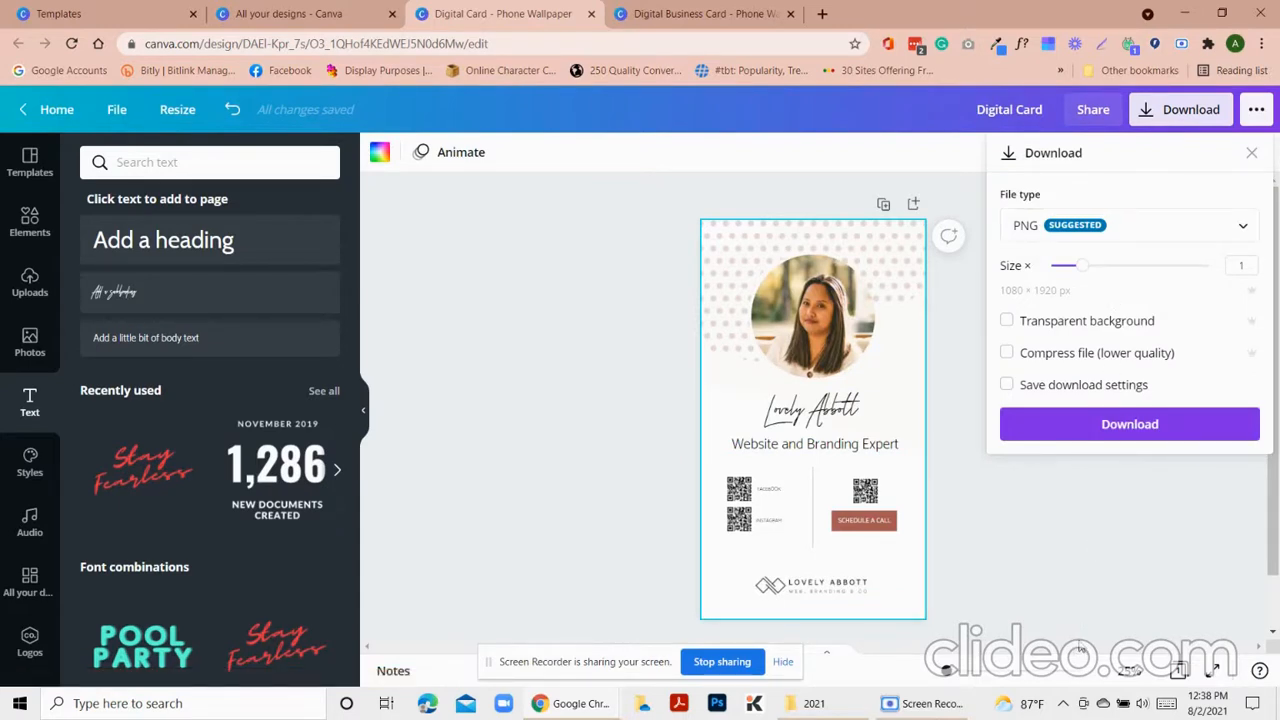
Close the Download panel to view the finished wallpaper card
left_click(1045, 589)
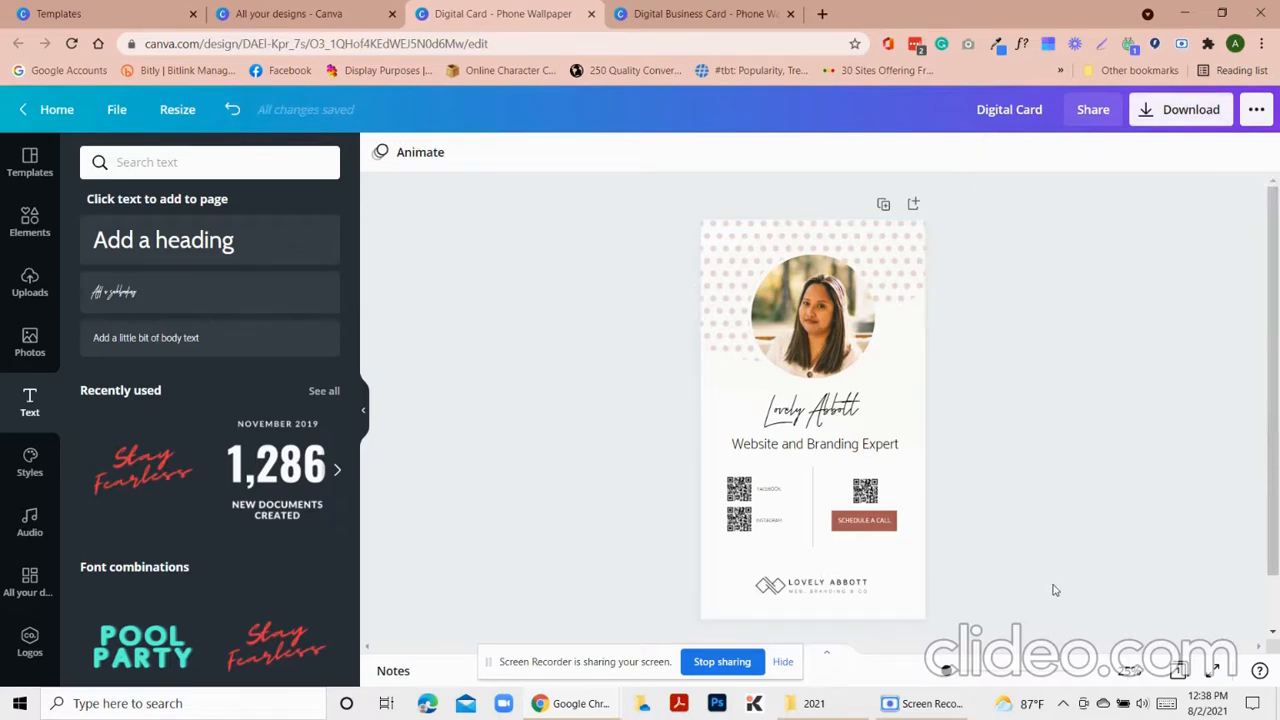